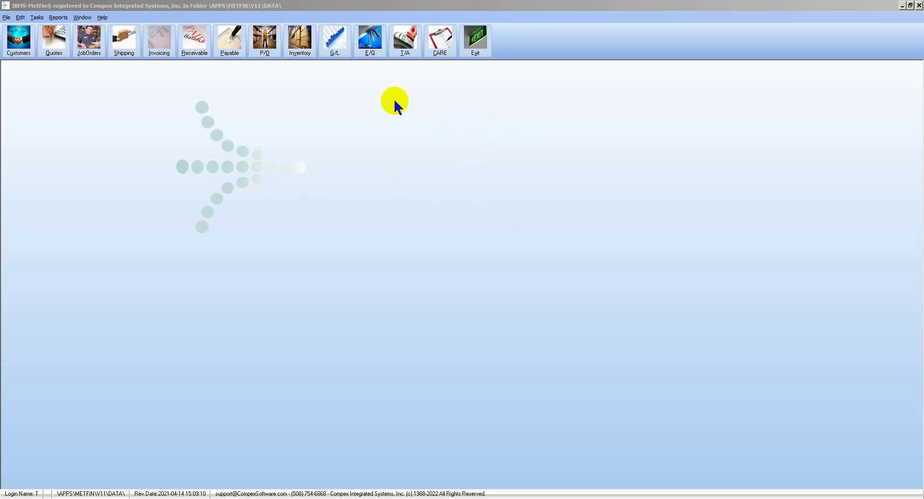
Step: Look up the regular checking account in the general ledger chart of accounts, and close the list
click(336, 51)
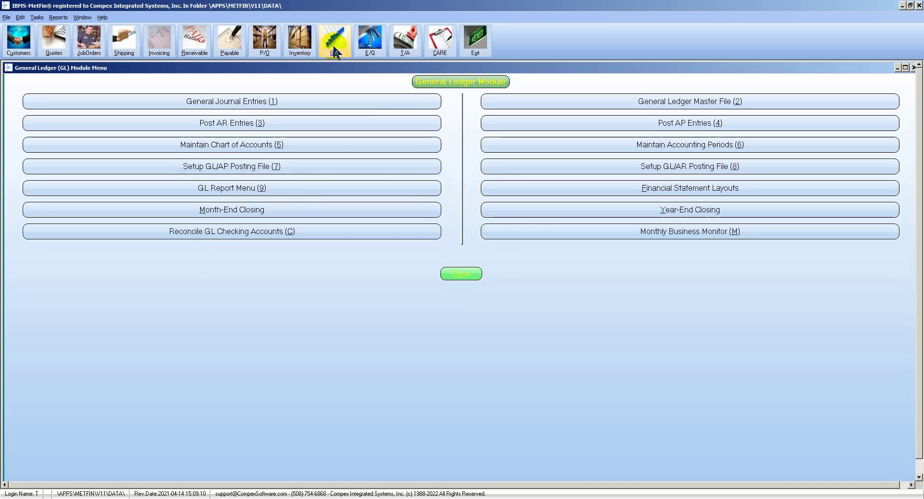
click(292, 144)
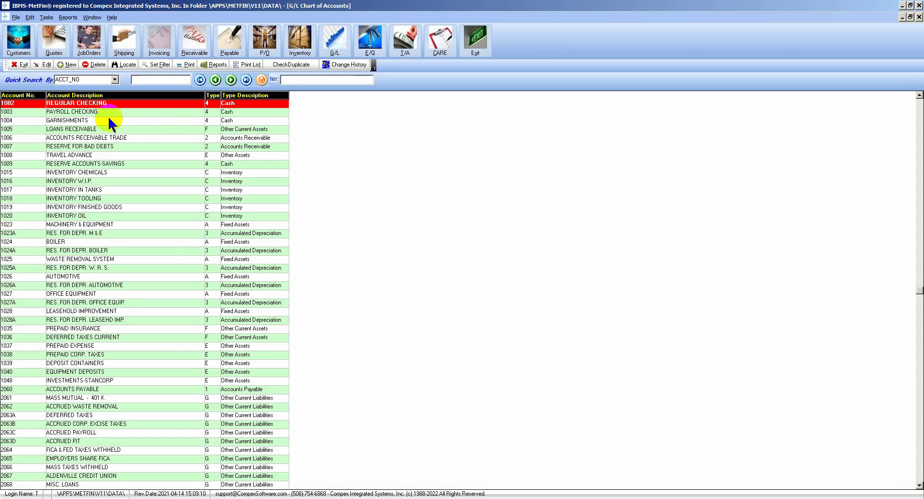
click(134, 112)
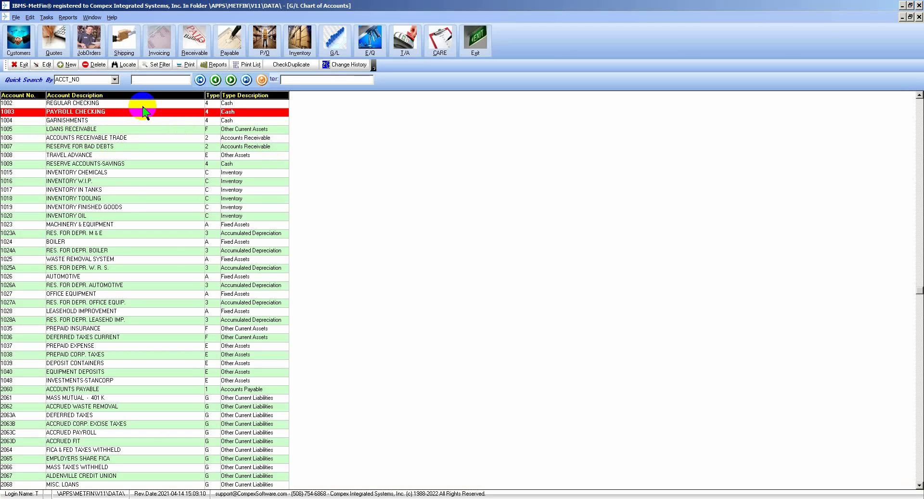
scroll(150, 112, up, 1)
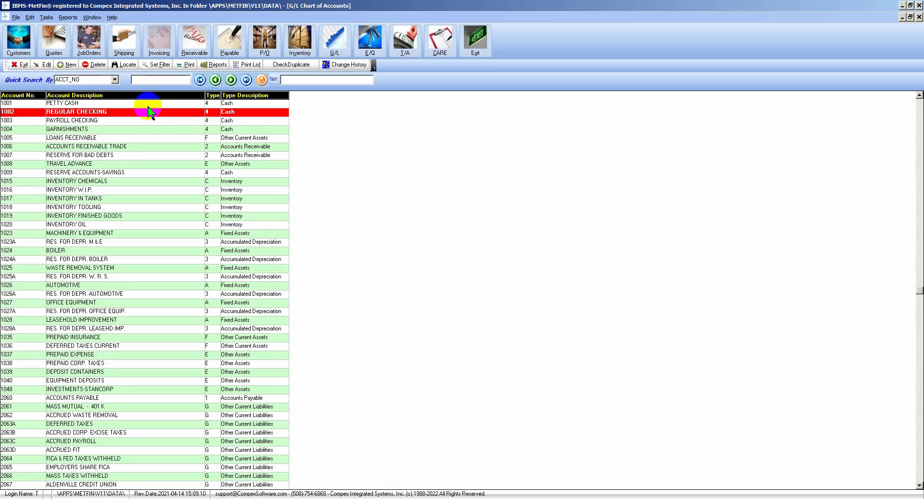
scroll(150, 110, down, 1)
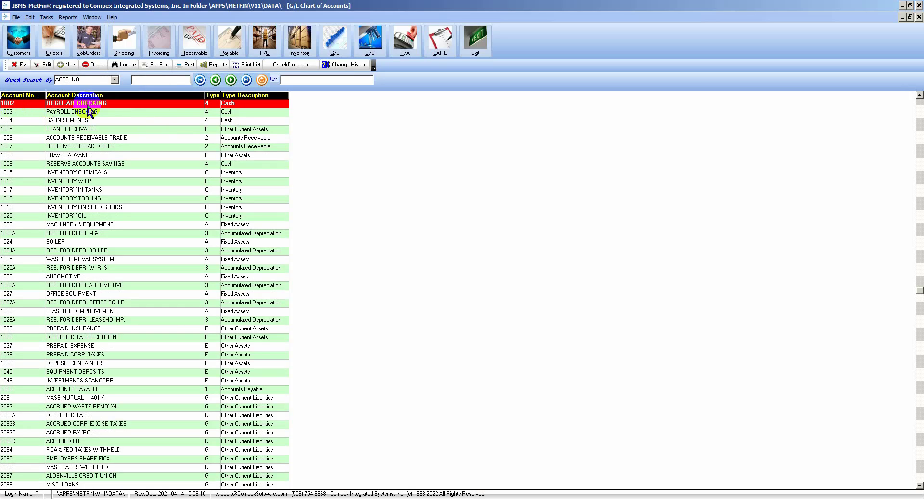
click(19, 64)
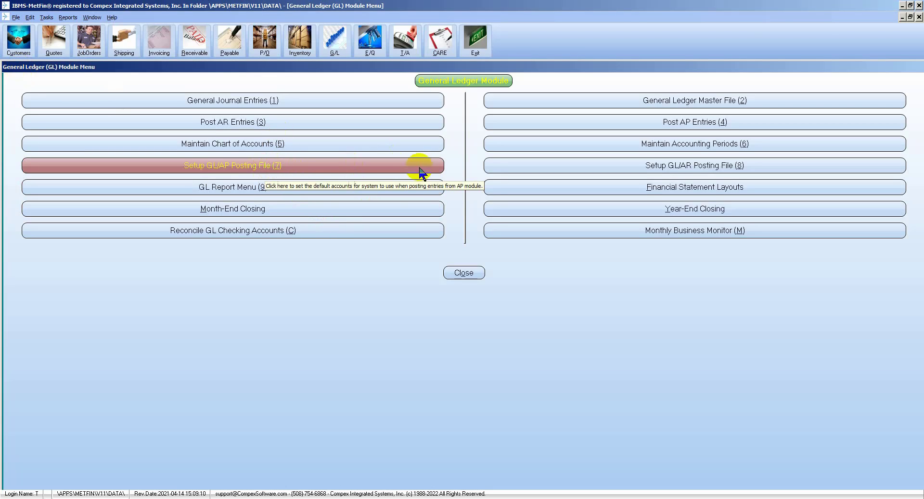
Step: Set the default cash/checking posting account to 1002 in the GL/AP posting file, and close the general ledger module
click(349, 166)
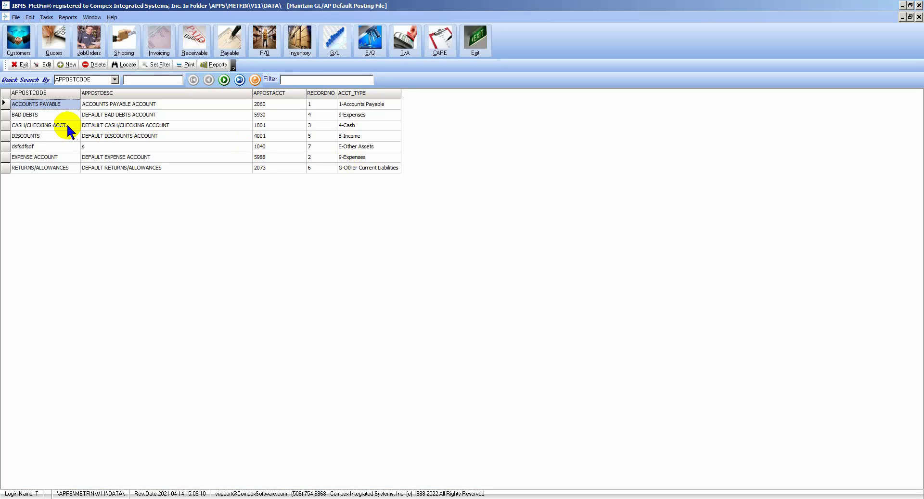
click(130, 126)
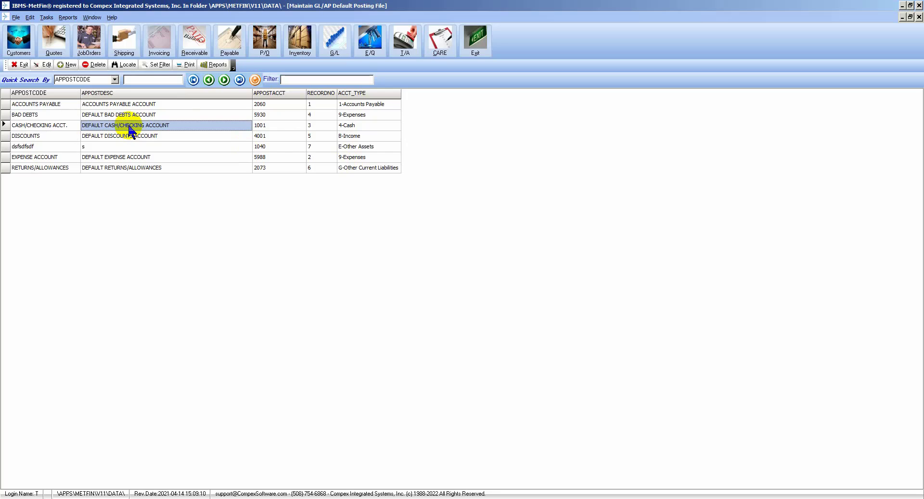
click(276, 126)
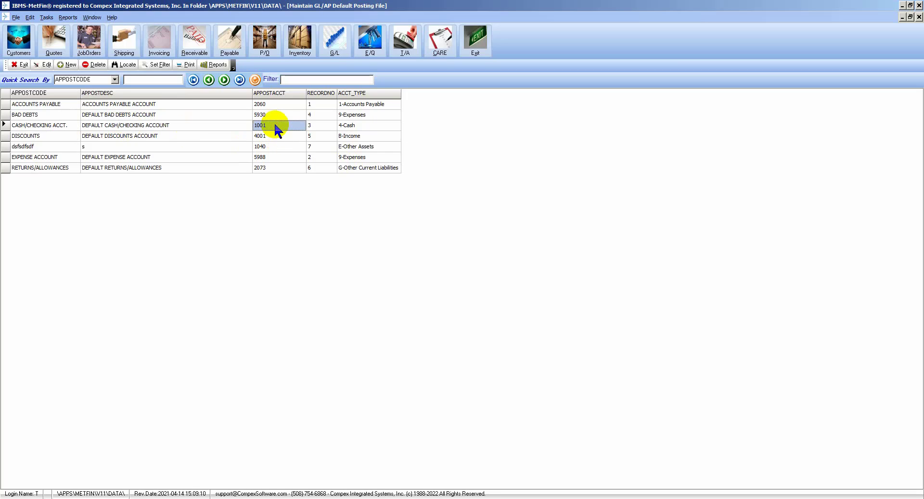
click(275, 125)
key(Tab)
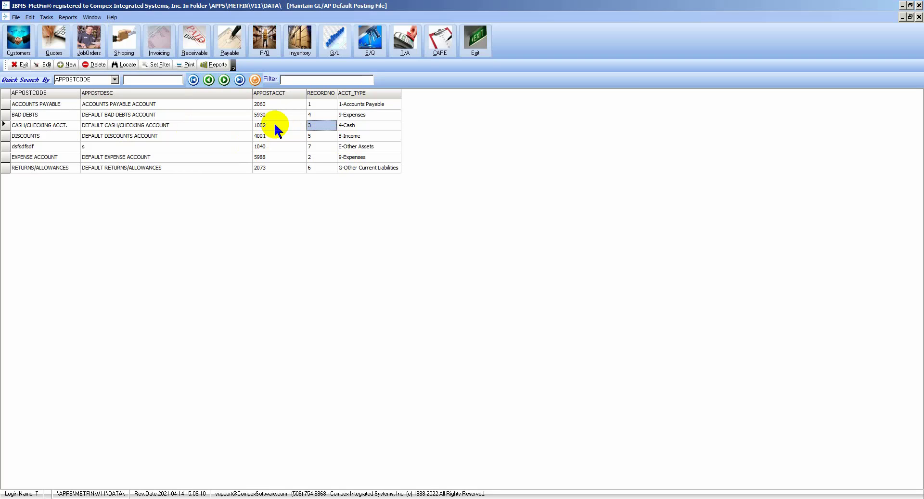
click(20, 64)
click(465, 271)
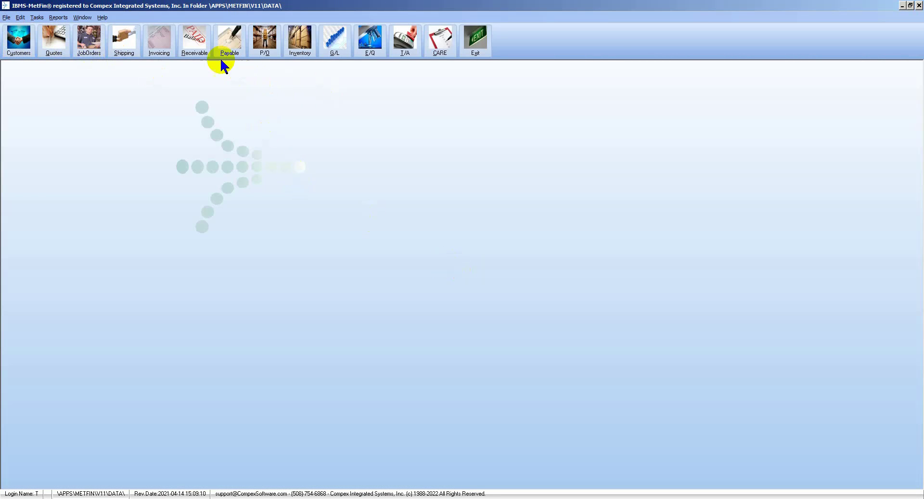
Step: Open the accounts payable module default settings and review the company name, address, federal and state tax ID fields in the tax information
click(6, 18)
mouse_move(22, 27)
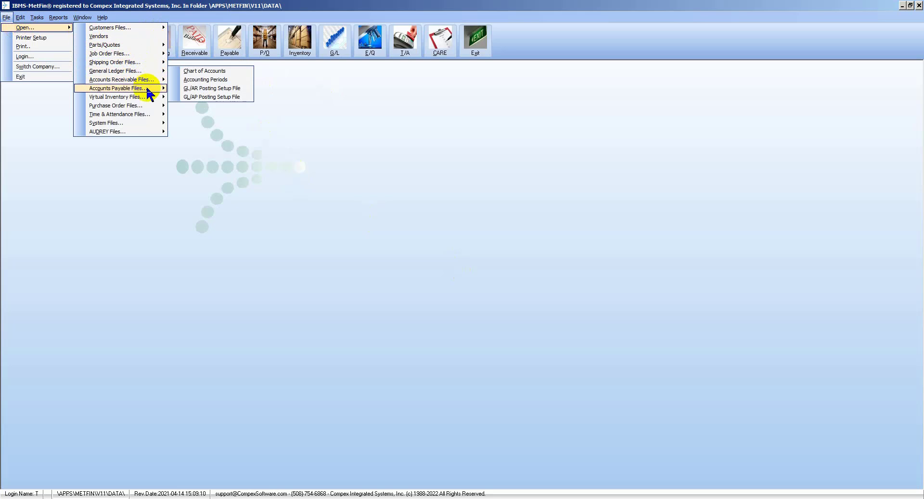
mouse_move(149, 87)
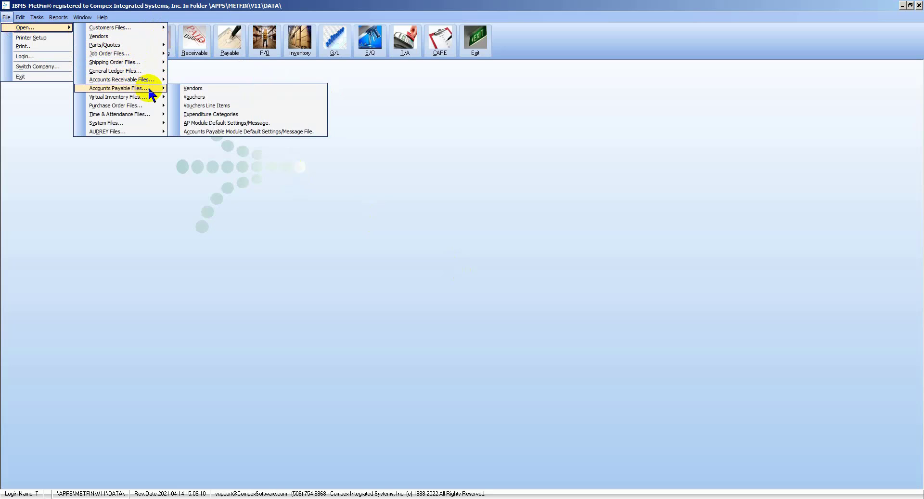
click(262, 133)
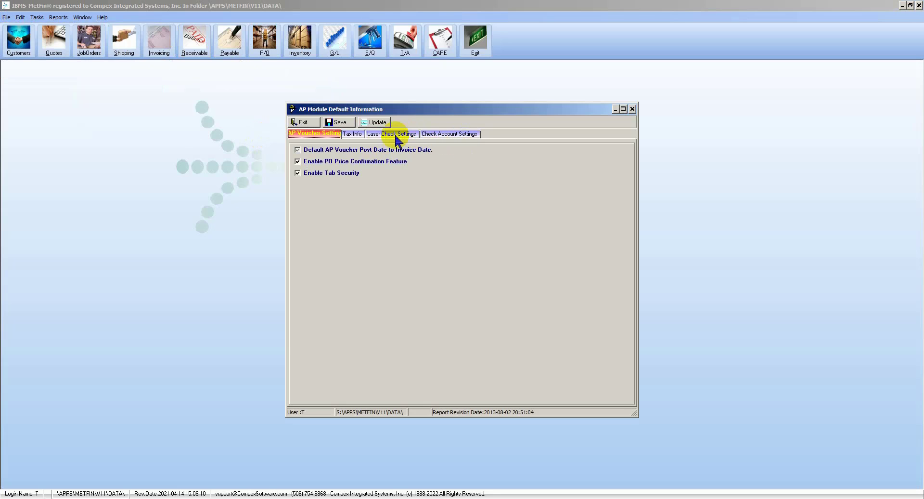
click(359, 135)
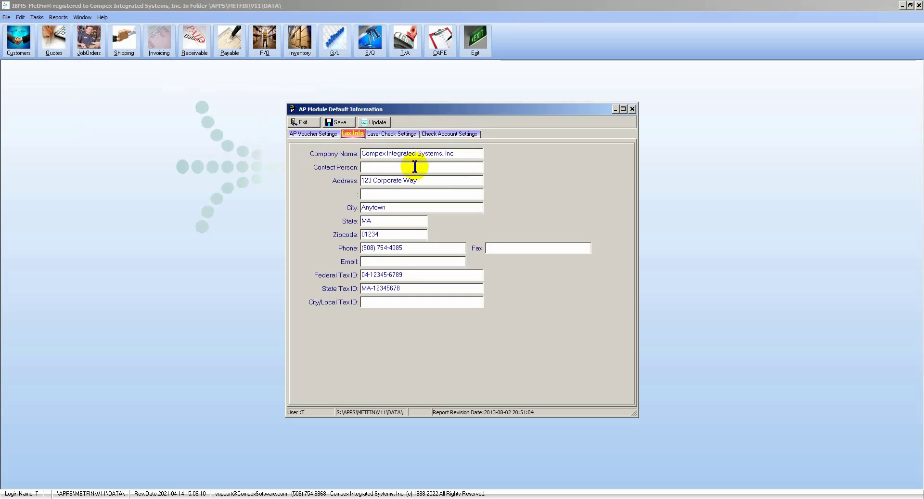
drag(469, 154, 299, 149)
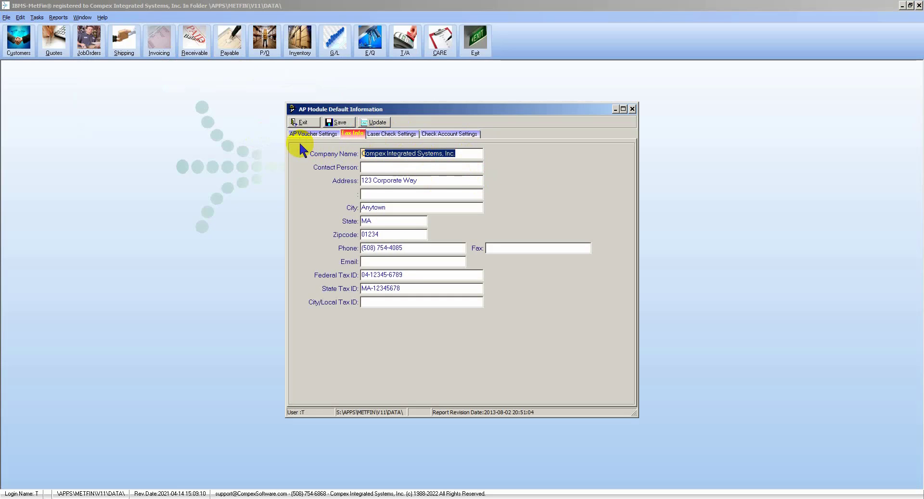
click(438, 180)
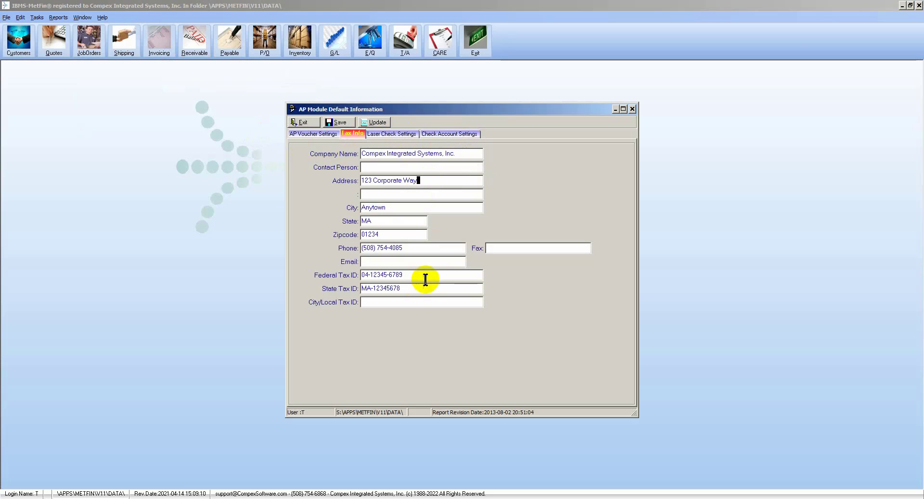
drag(422, 275, 295, 272)
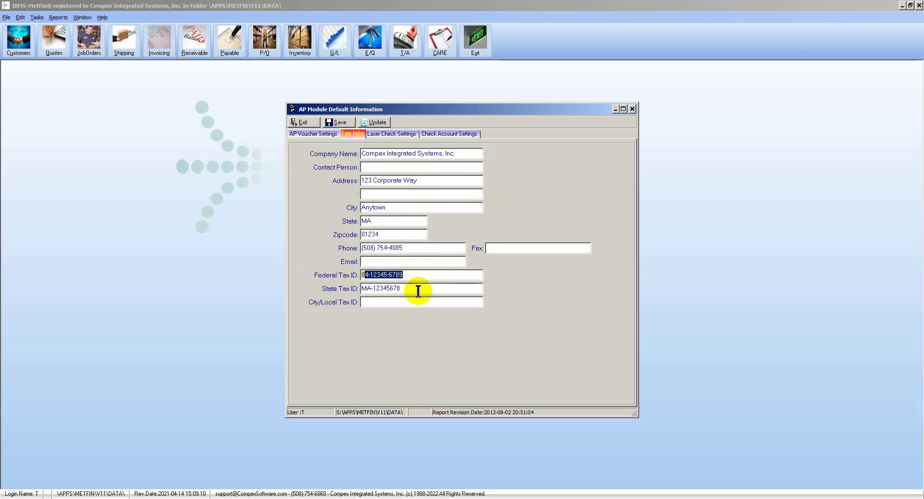
drag(419, 289, 310, 299)
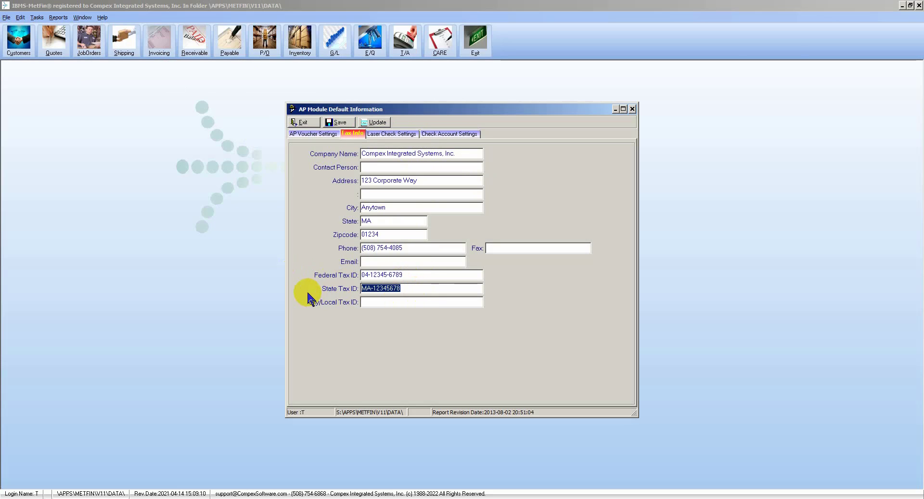
click(413, 275)
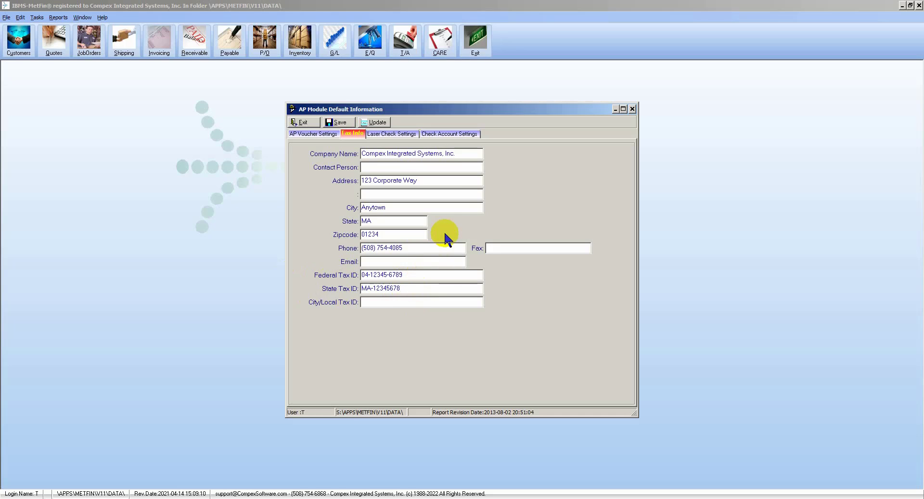
Step: Review the check account settings for account number, description, bank routing number, bank account number and bank name, and exit the default settings
click(445, 136)
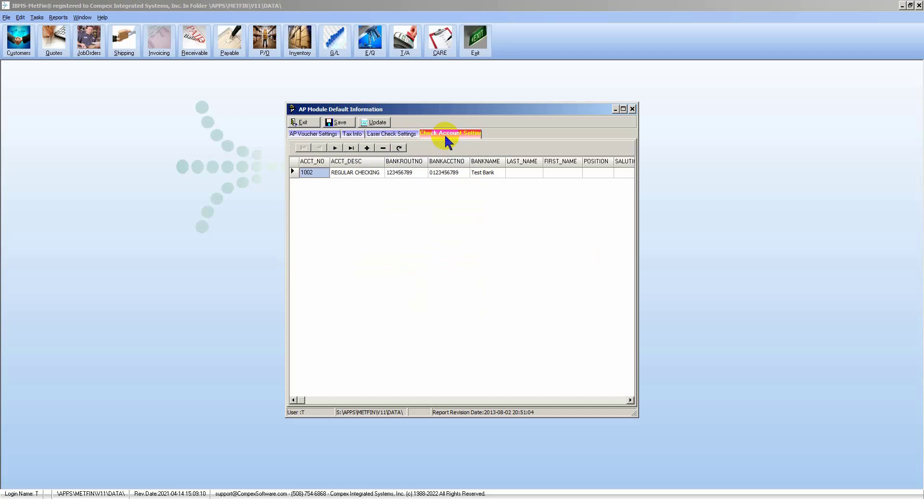
click(323, 174)
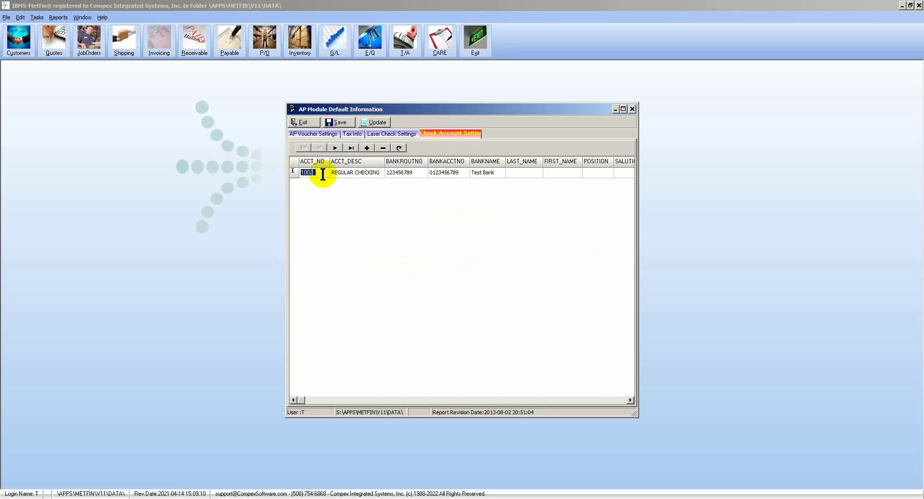
click(355, 172)
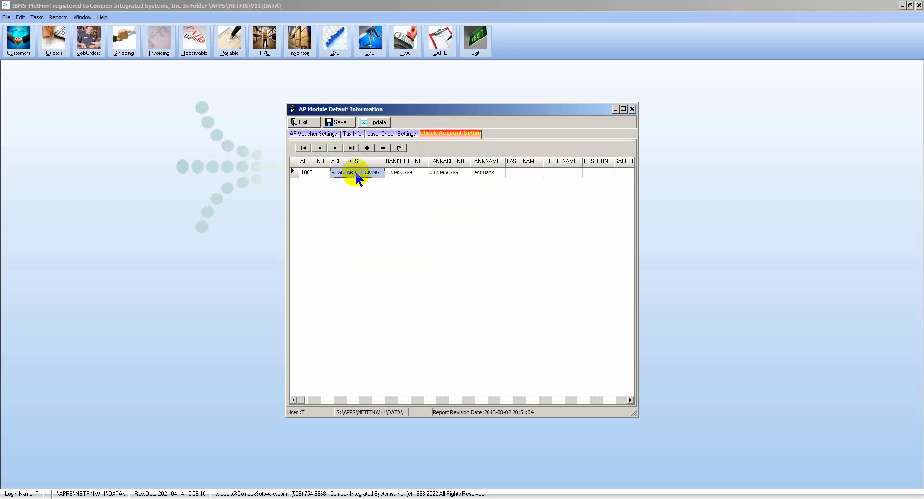
click(315, 172)
click(396, 173)
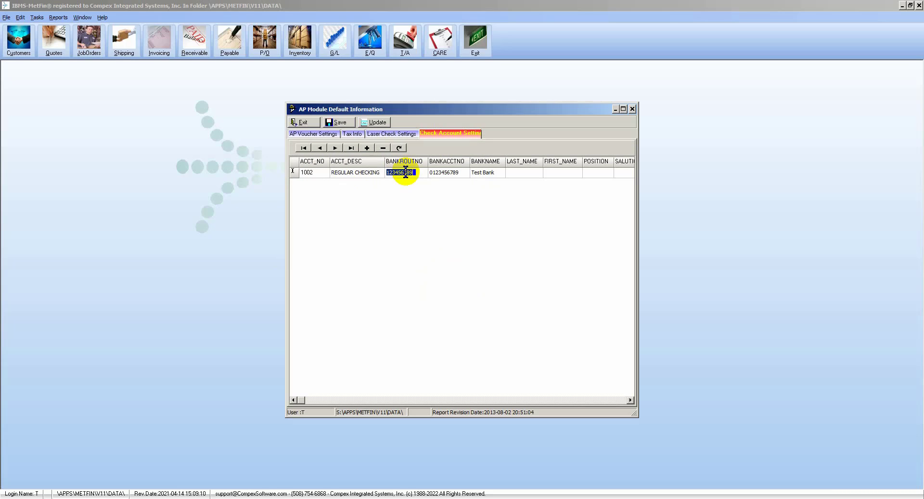
click(451, 173)
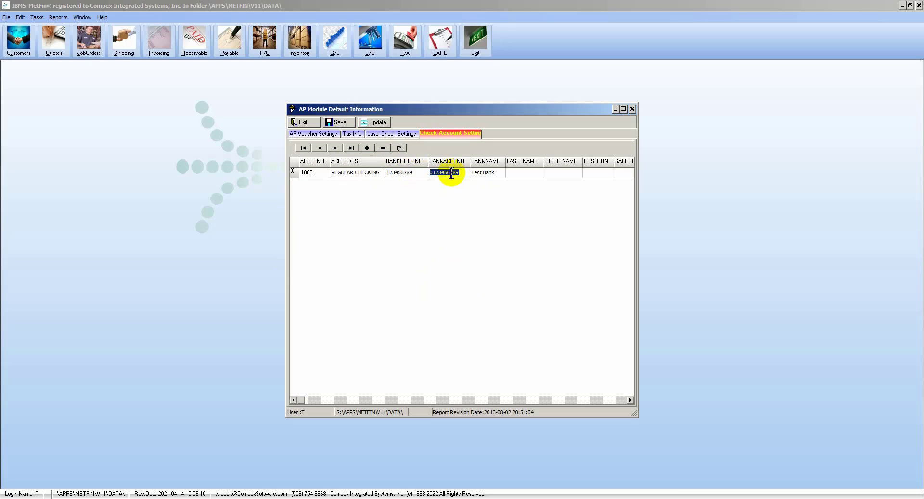
click(500, 173)
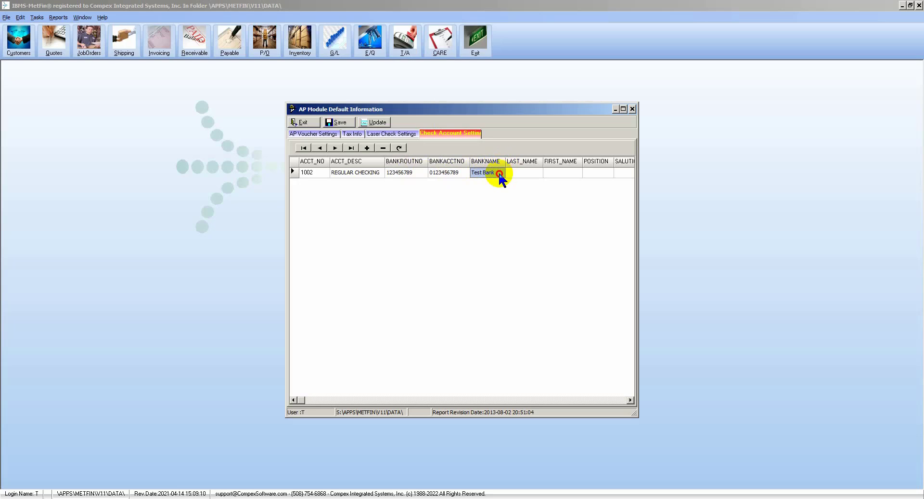
click(363, 174)
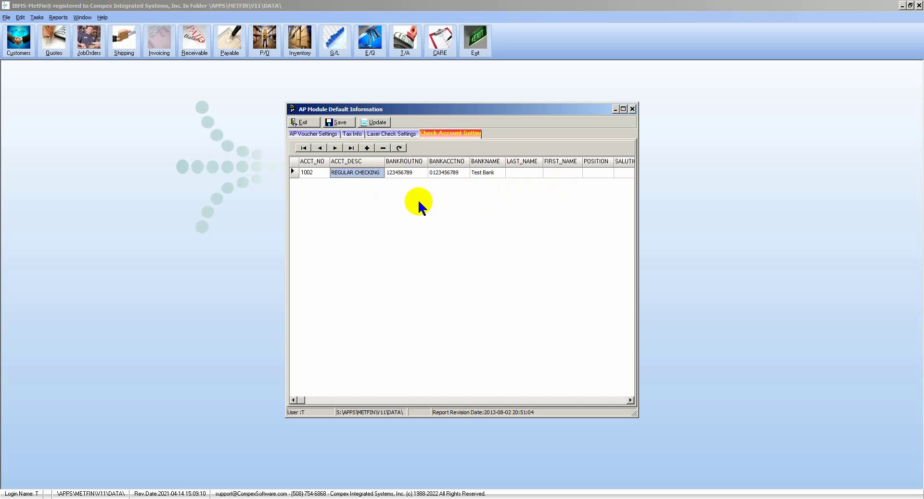
click(307, 121)
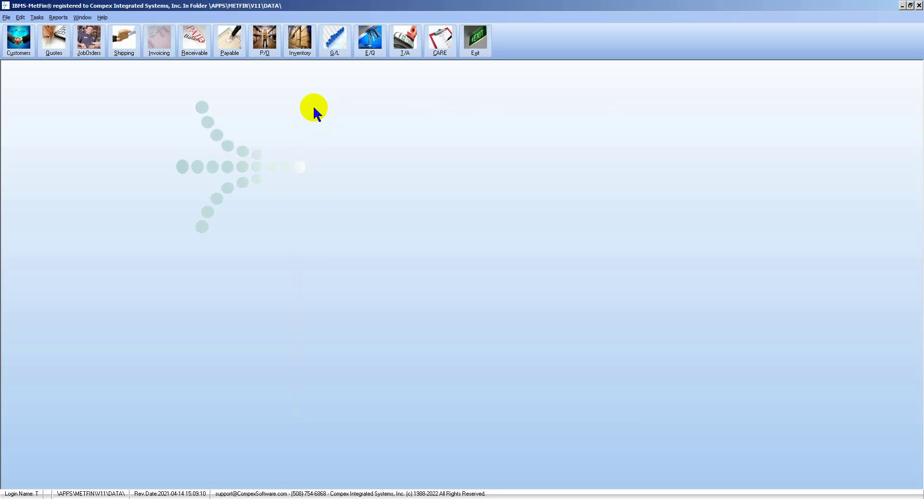
Step: Open the Eddie Automotive vendor record for editing from the accounts payable vendor directory
click(230, 46)
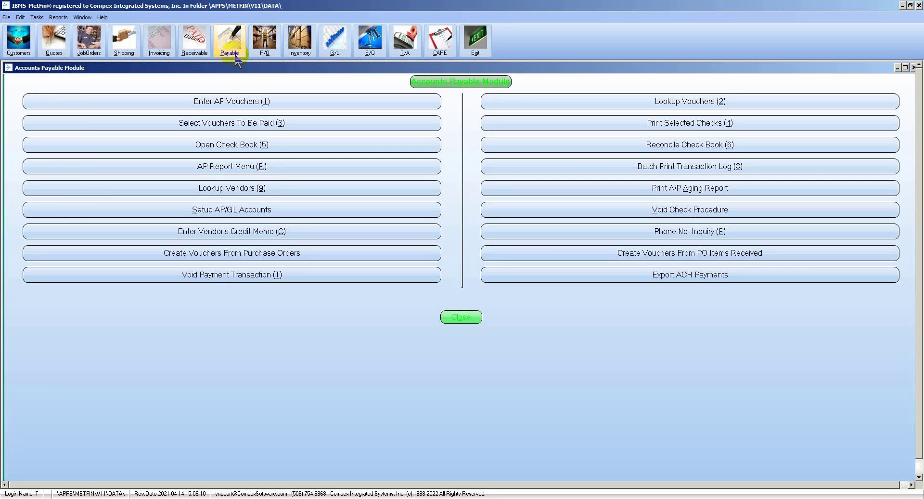
click(240, 189)
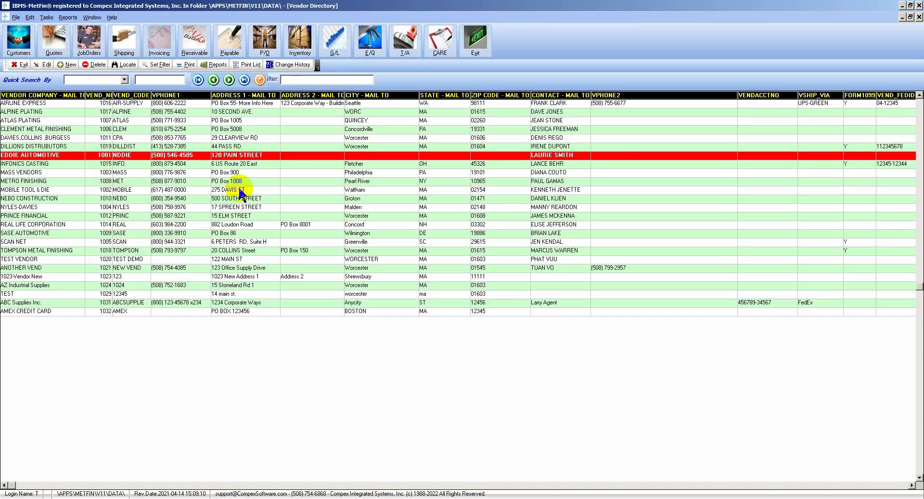
click(229, 164)
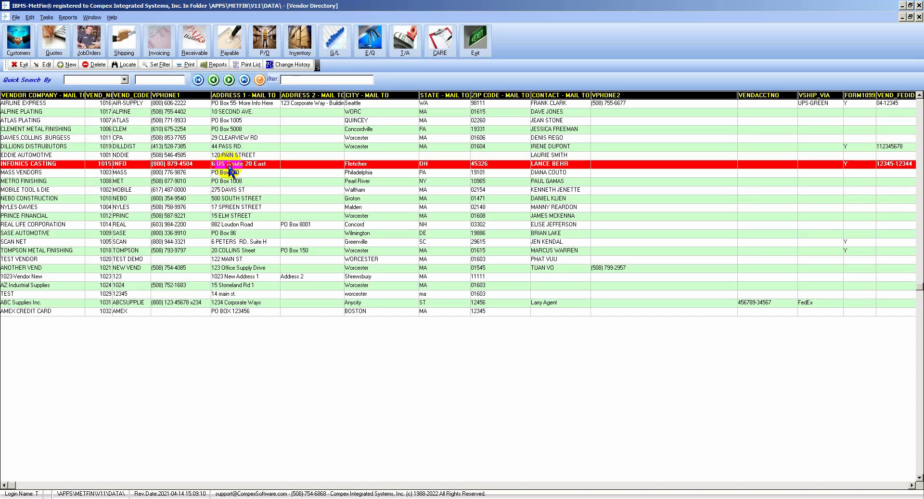
click(229, 154)
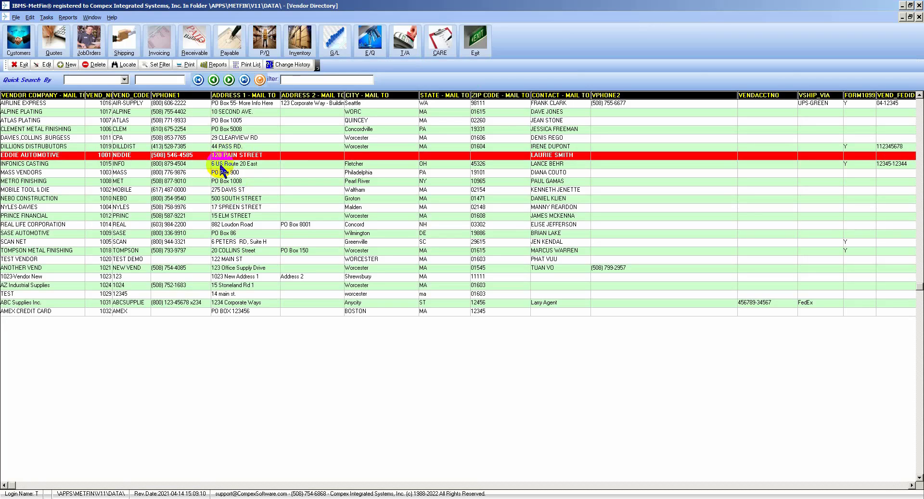
click(221, 164)
click(218, 181)
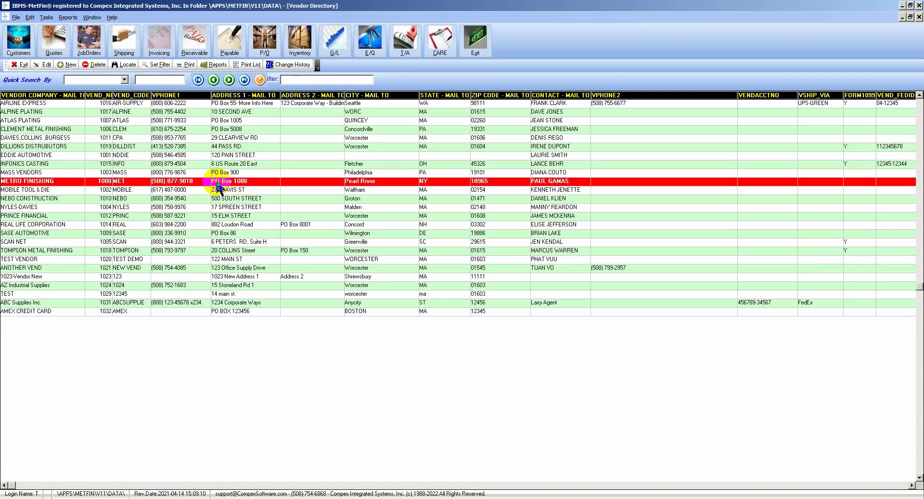
click(63, 155)
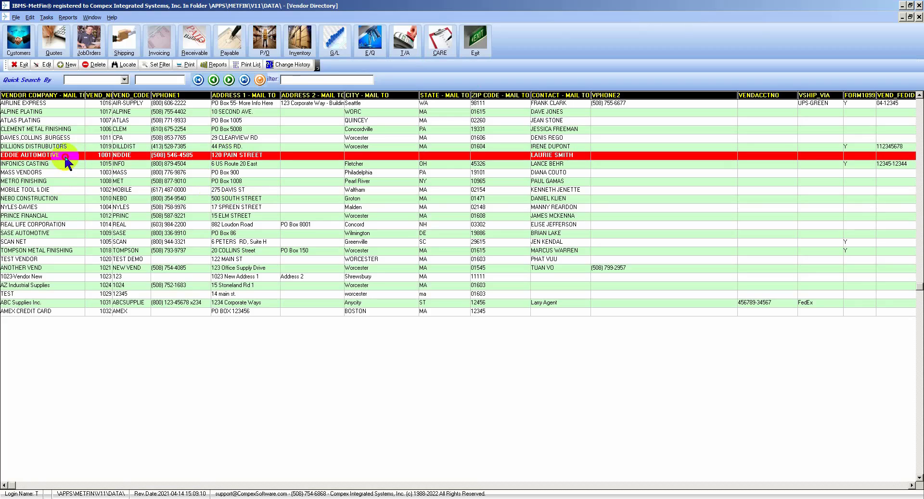
double_click(65, 156)
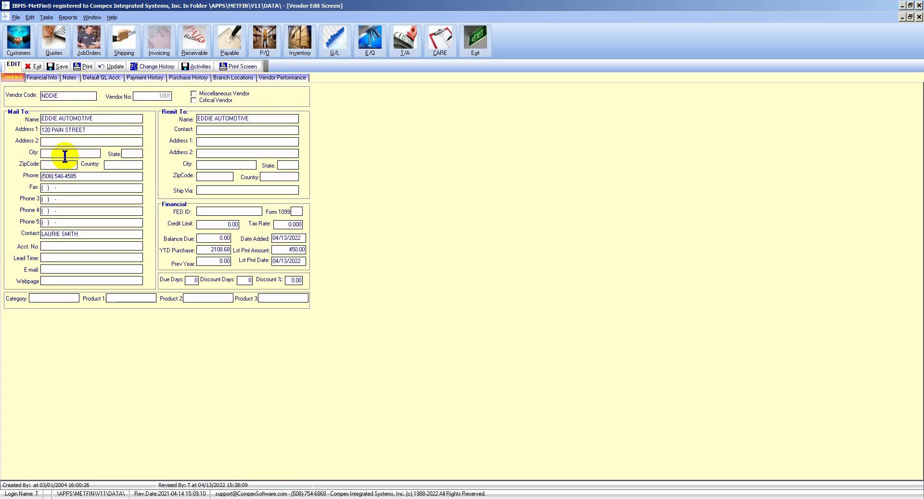
Step: Review the bank routing number and account number in the Eddie Automotive vendor's financial information
click(47, 80)
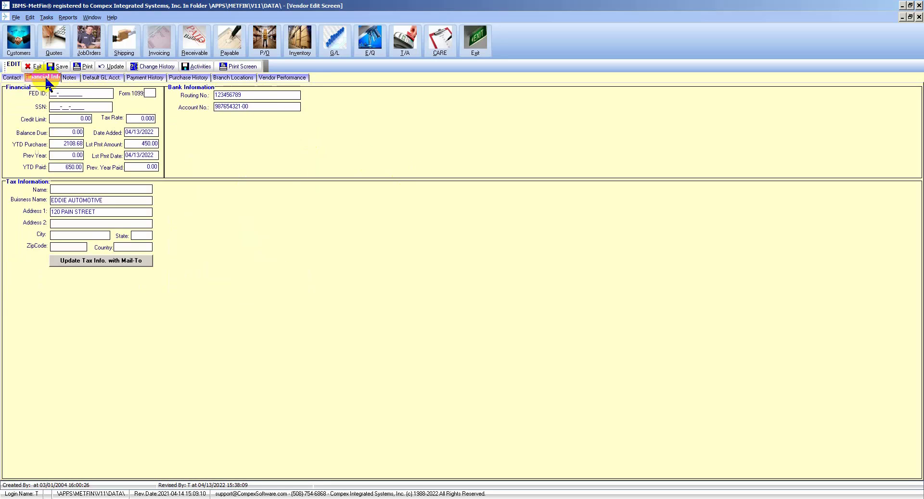
drag(256, 96, 189, 94)
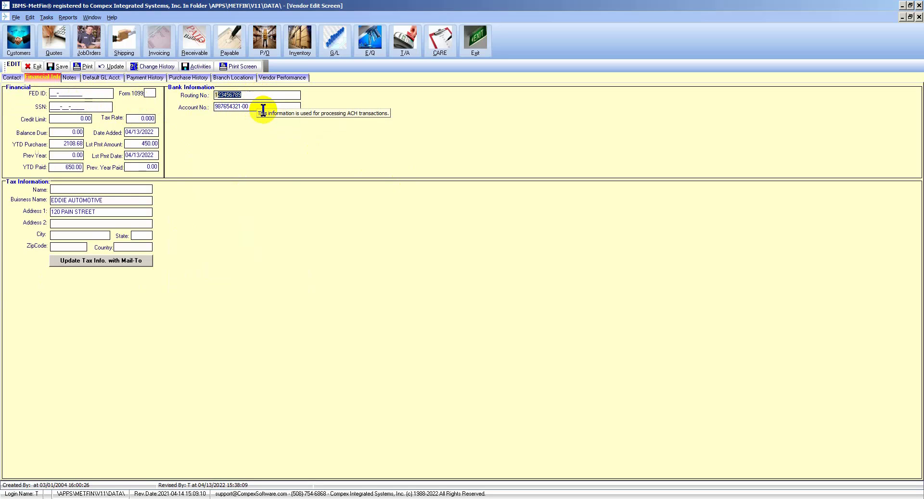
key(Tab)
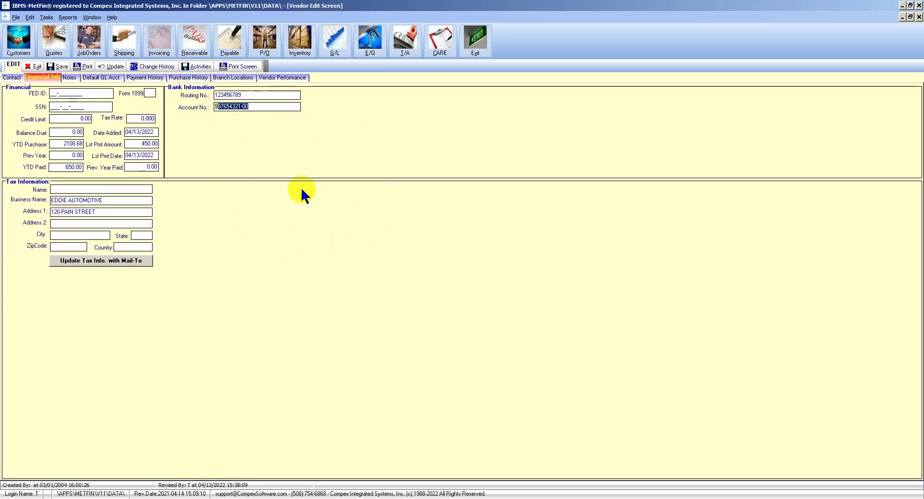
click(264, 107)
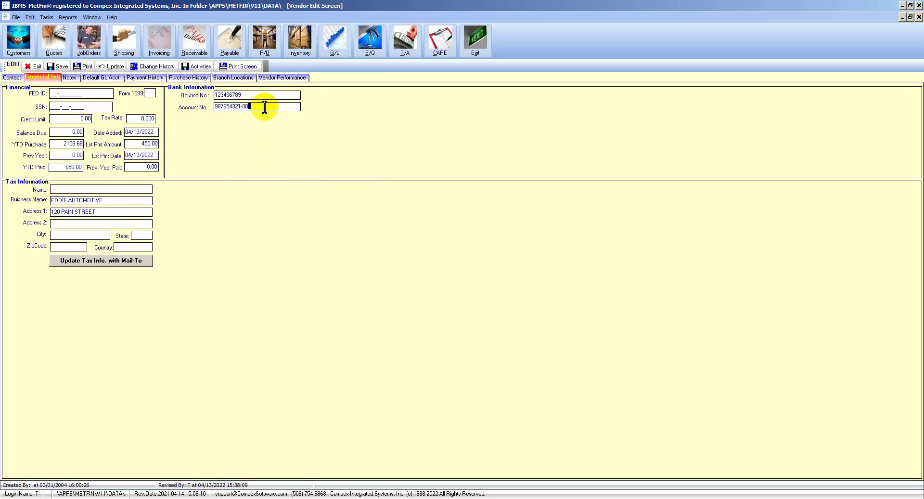
drag(264, 107, 167, 106)
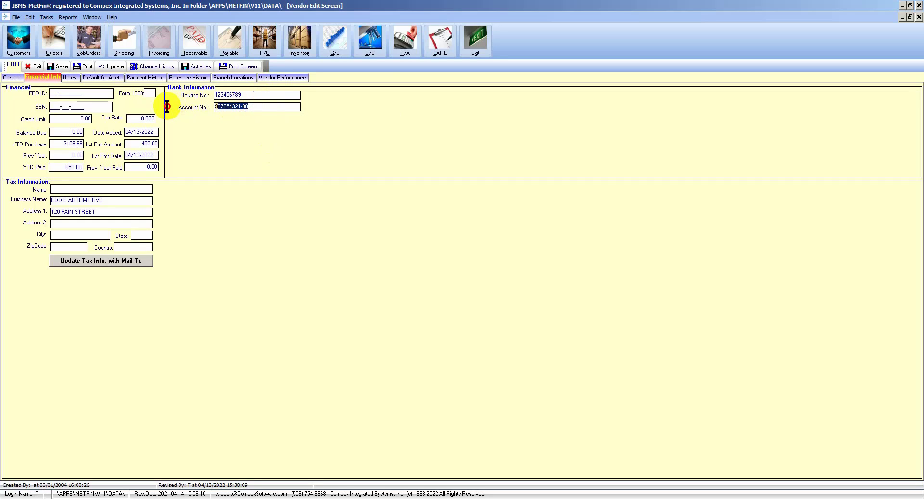
click(242, 95)
drag(241, 95, 161, 83)
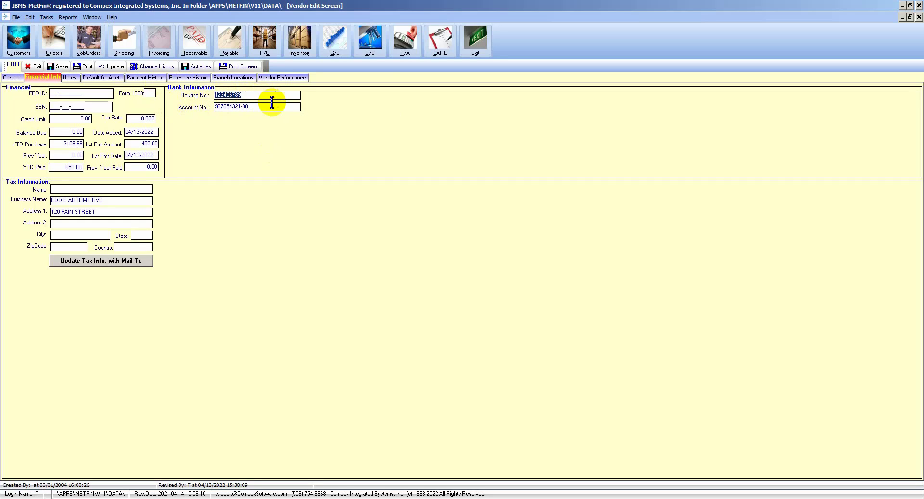
click(258, 95)
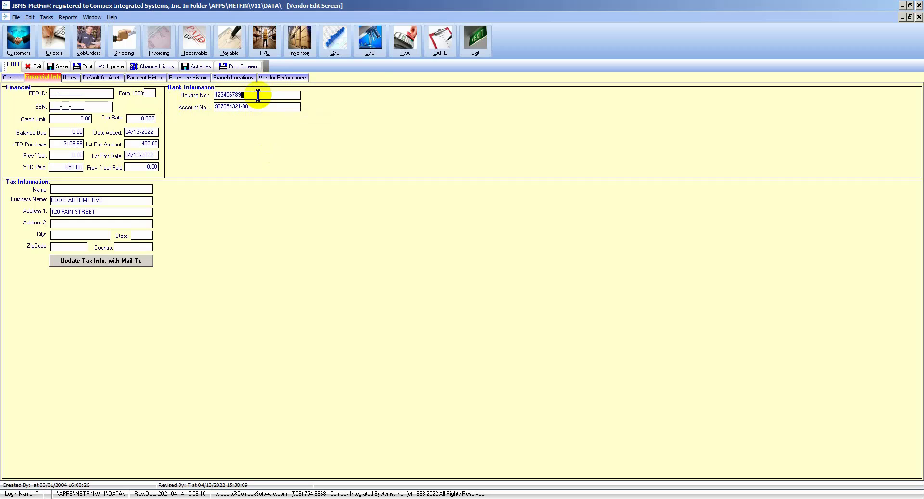
drag(258, 95, 186, 91)
drag(268, 108, 214, 106)
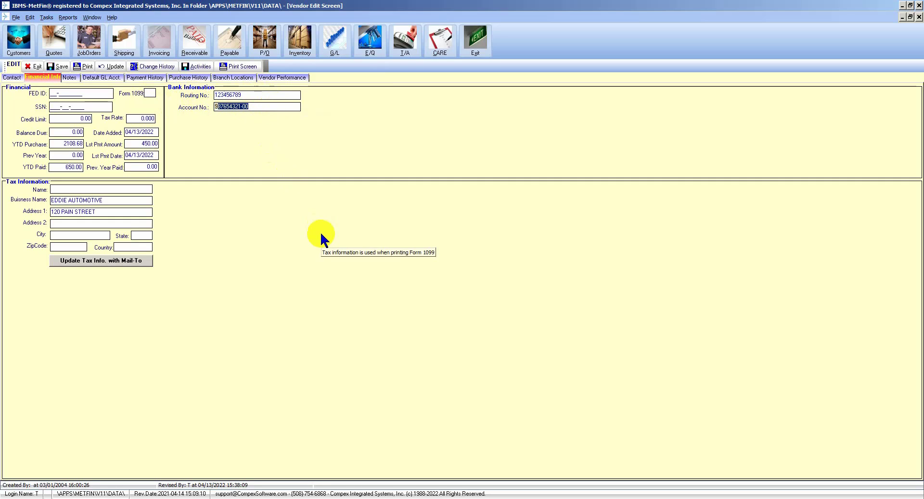
Step: Check the default GL distribution debit account for Eddie Automotive and save the vendor record
click(105, 78)
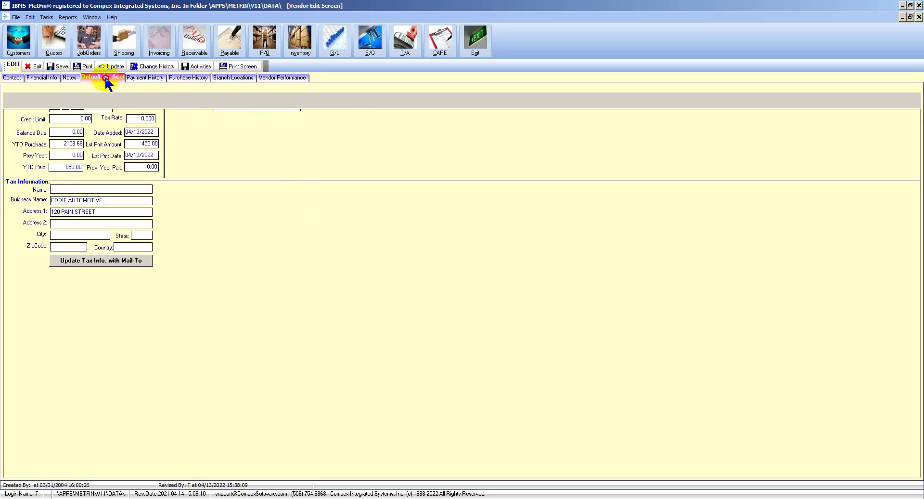
click(62, 124)
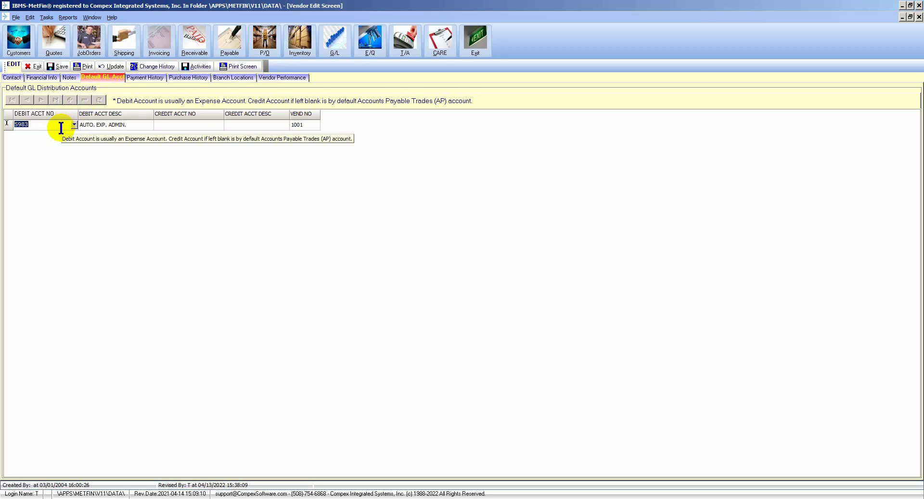
click(106, 125)
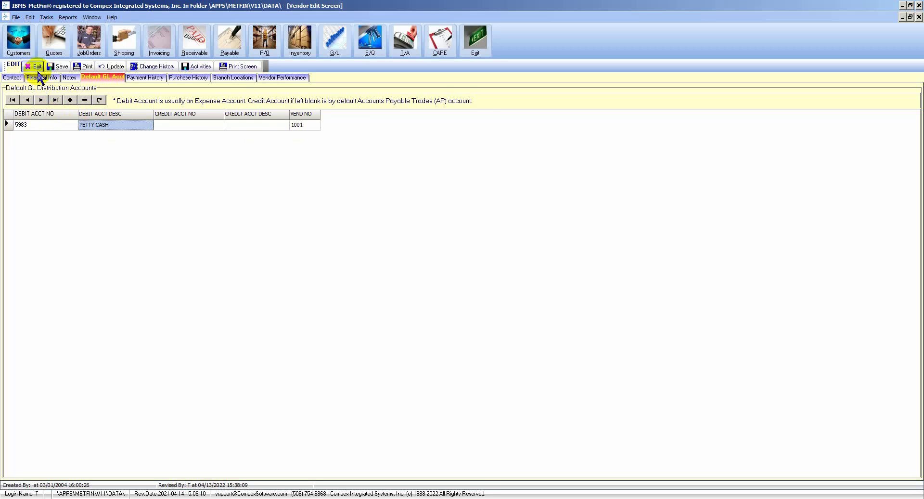
click(60, 66)
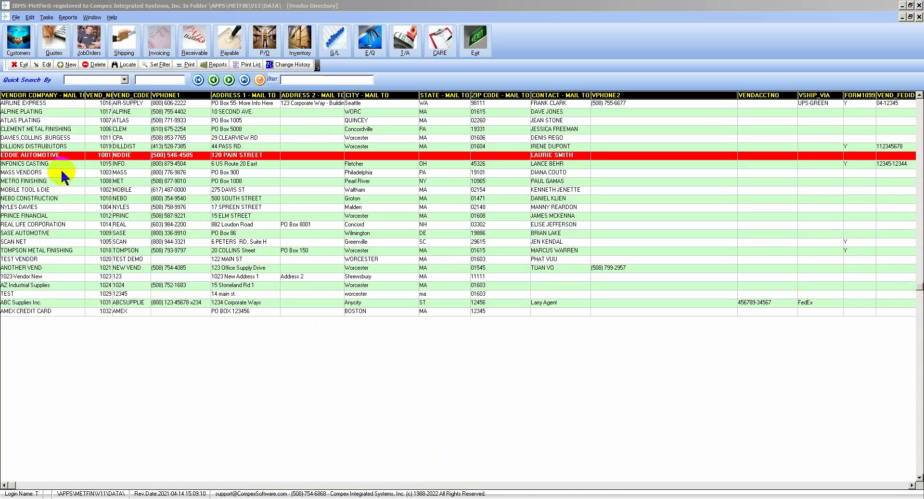
Step: Open the Metro Finishing vendor record and review its bank routing number and account number in the financial information
click(40, 182)
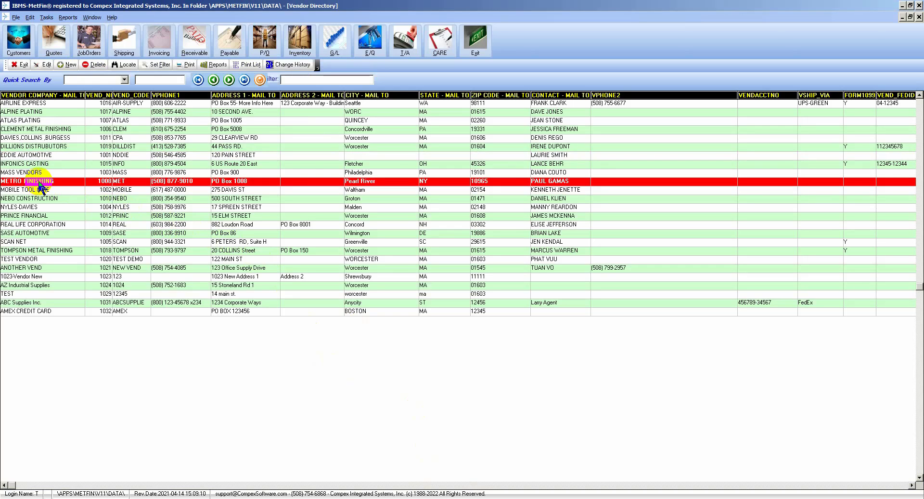
double_click(40, 182)
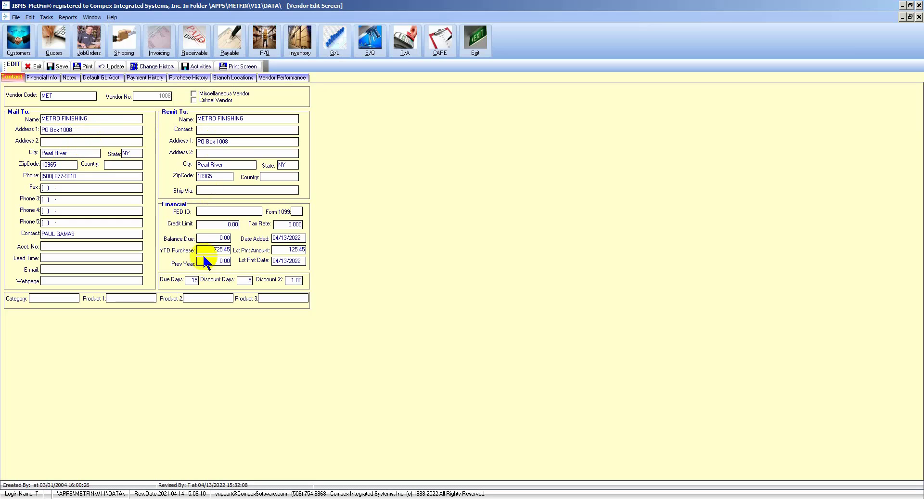
click(49, 79)
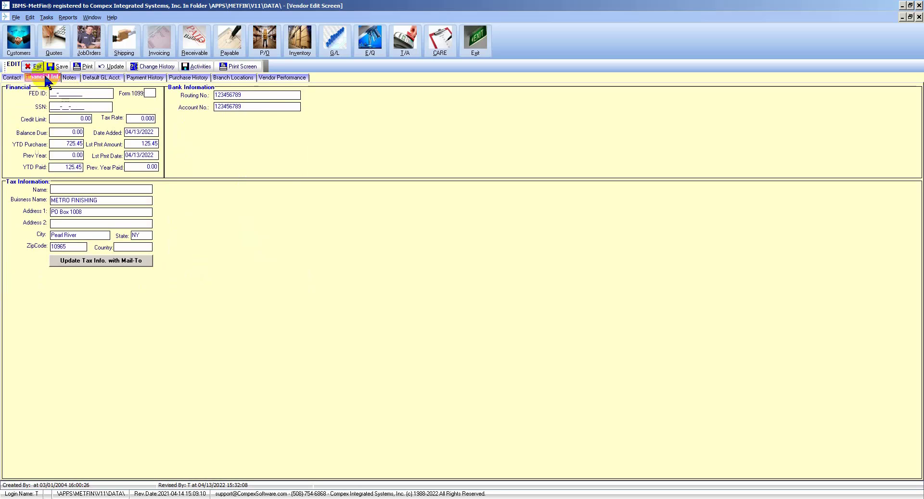
click(256, 94)
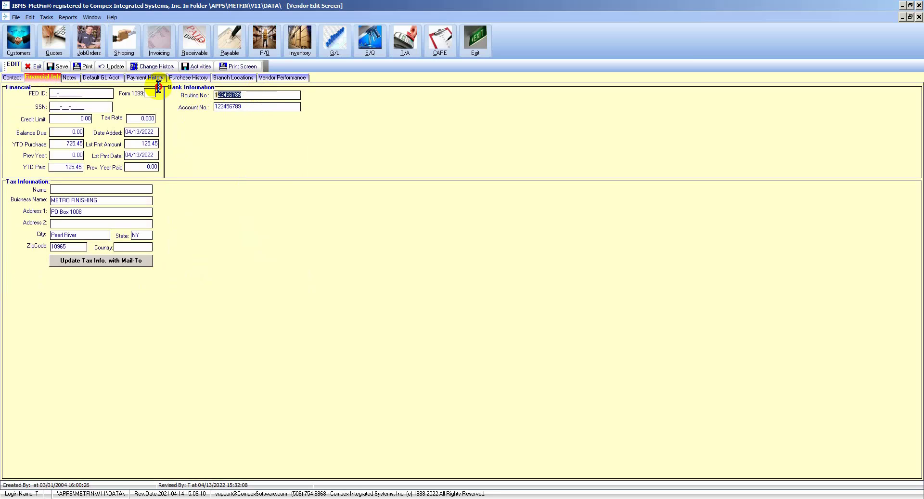
drag(250, 106, 205, 104)
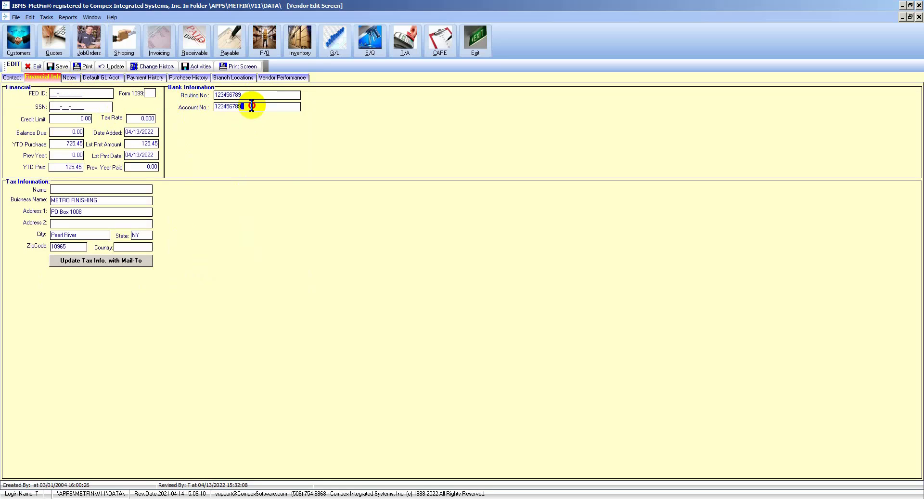
Step: Check the Metro Finishing contact details, save the record, and exit the vendor directory
click(12, 77)
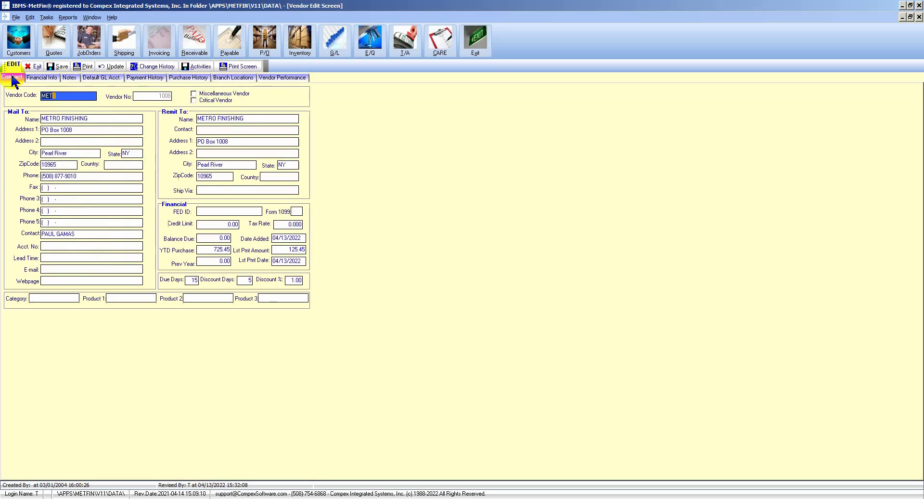
click(93, 119)
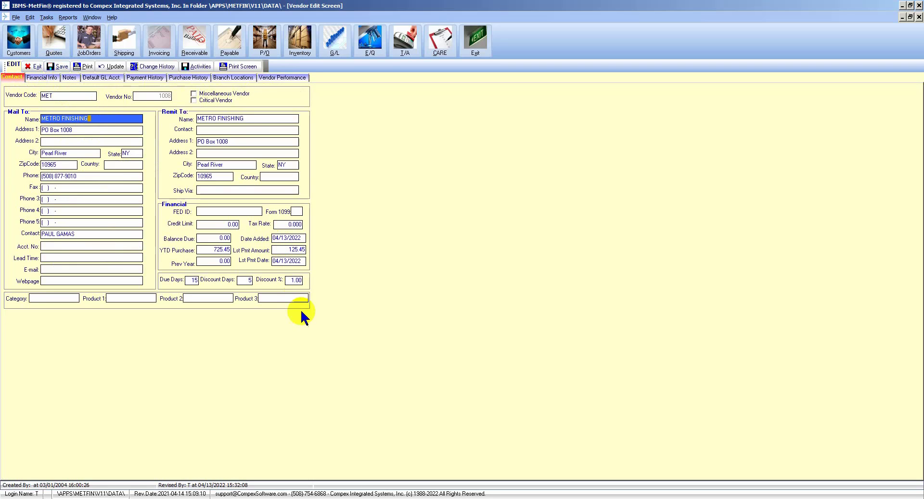
click(60, 67)
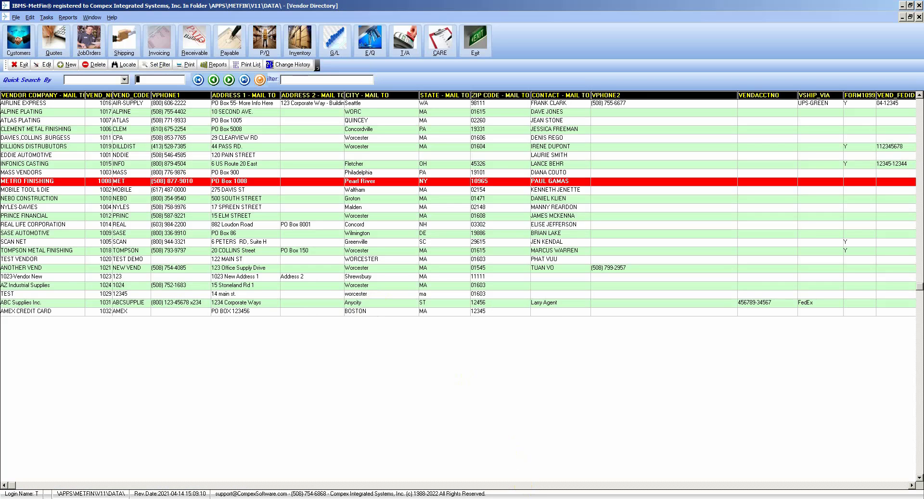
click(21, 66)
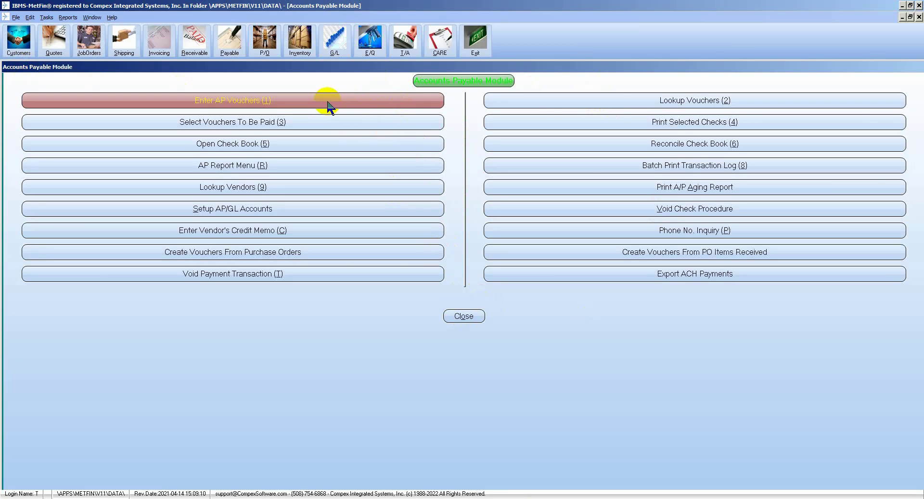
Step: Start a new AP voucher and select Eddie Automotive as its vendor
click(274, 98)
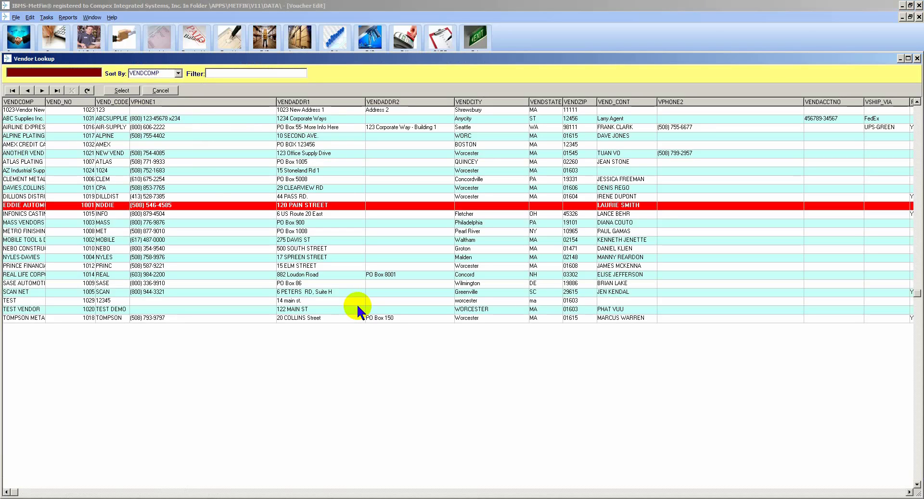
click(70, 207)
double_click(70, 207)
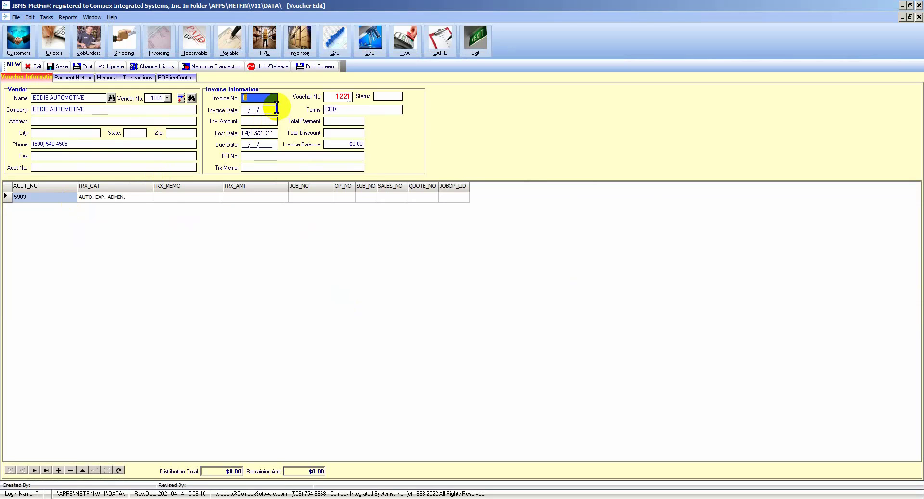
Step: Set the voucher's invoice number to I23457 after first trying I23456
text(123456)
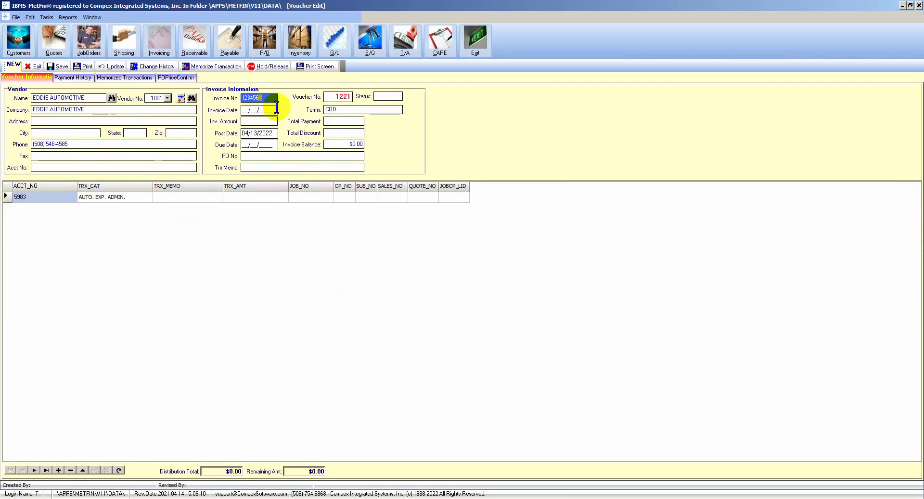
key(Tab)
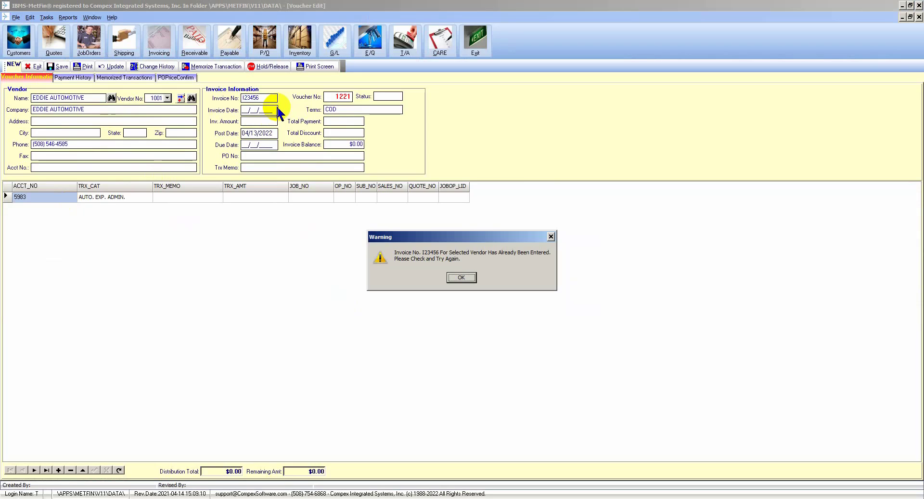
key(Return)
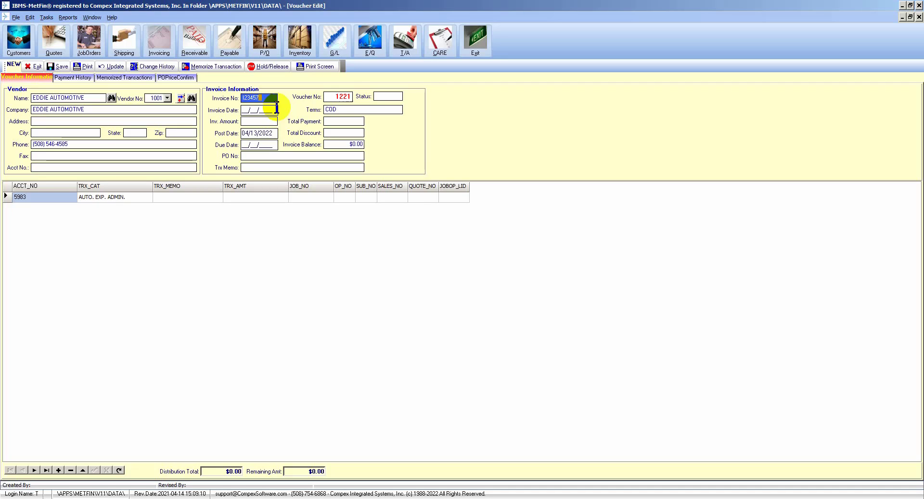
key(Tab)
Step: Set the voucher's invoice date to 04/22/2022
text(04/22/20)
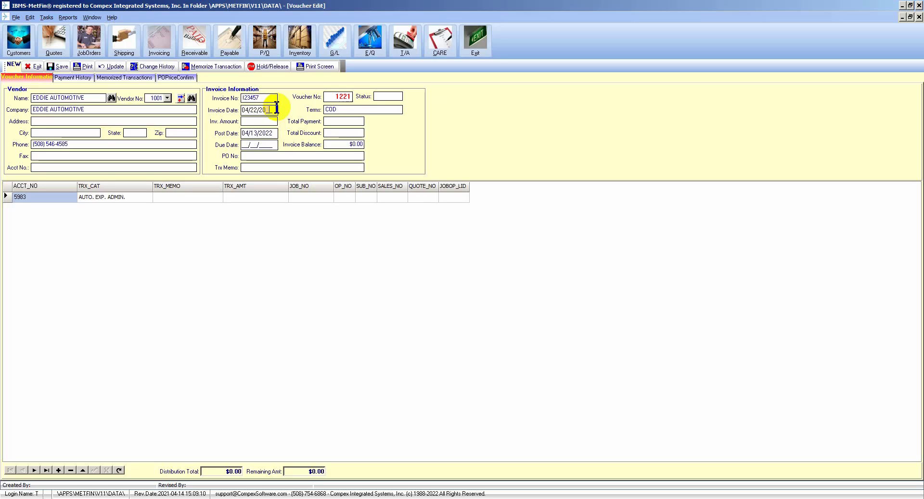
text(22)
key(Tab)
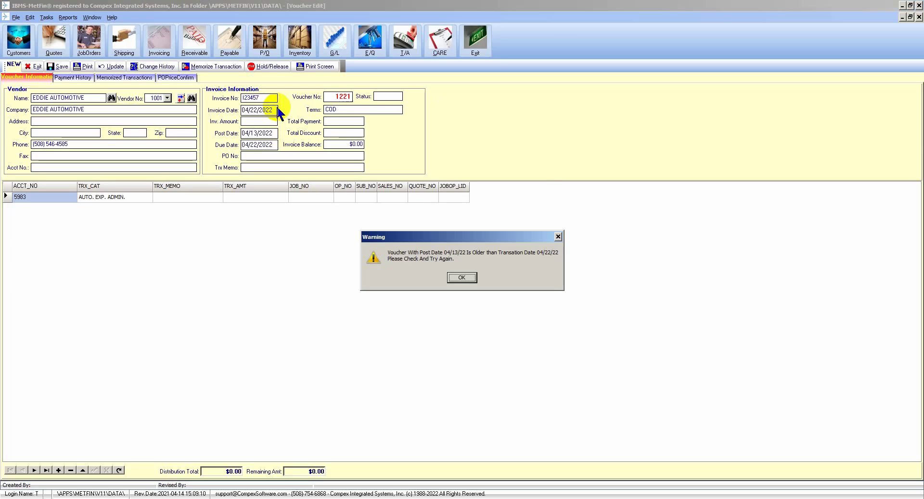
key(Return)
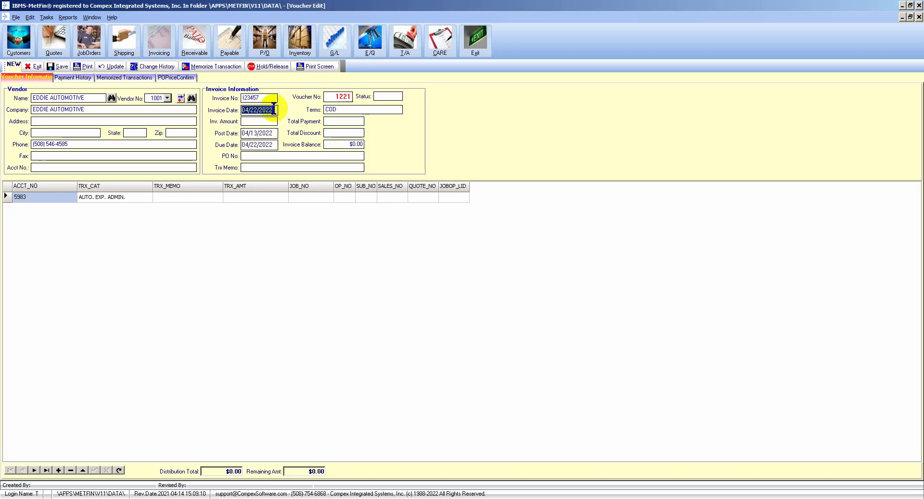
Step: Set the voucher's invoice amount to $145.00
click(273, 105)
click(255, 121)
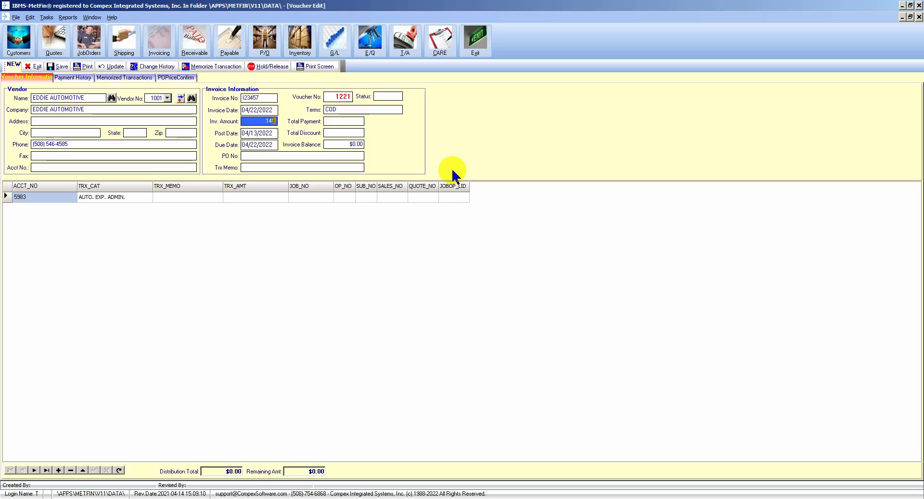
key(Tab)
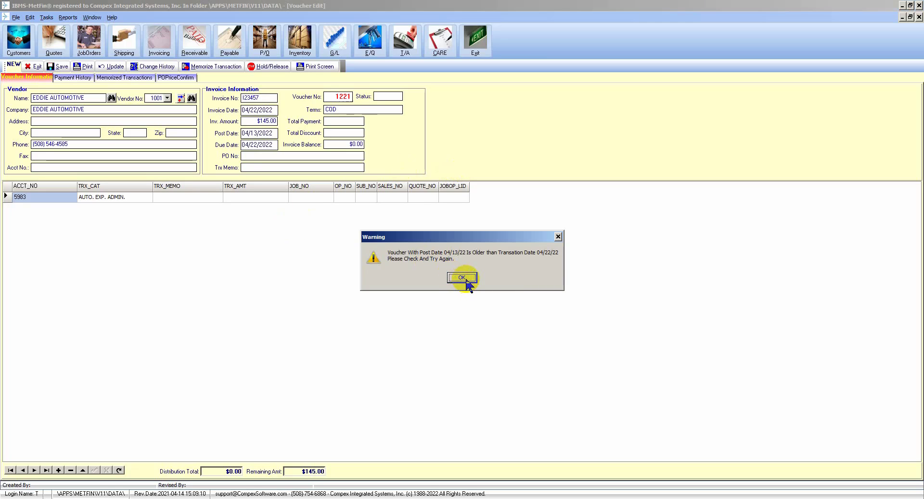
click(462, 278)
click(299, 157)
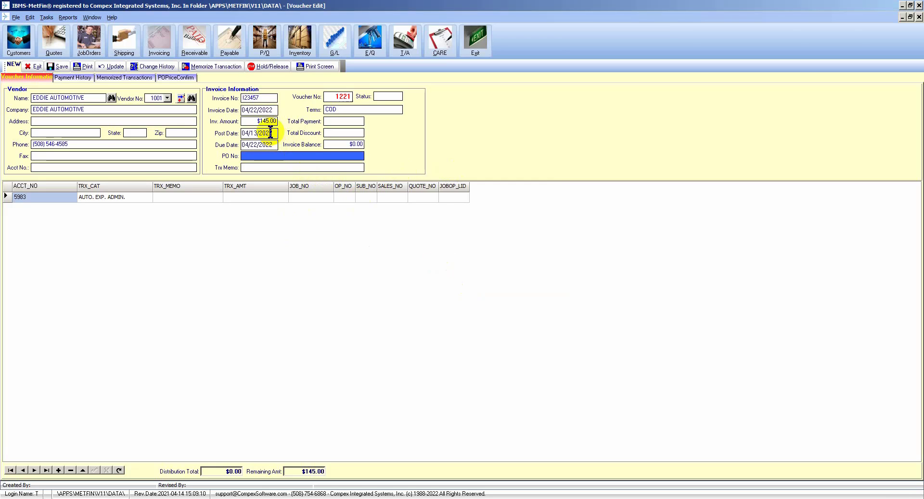
Step: Try to re-enter the Eddie Automotive voucher's invoice date as 04/22/2022
click(270, 133)
click(460, 278)
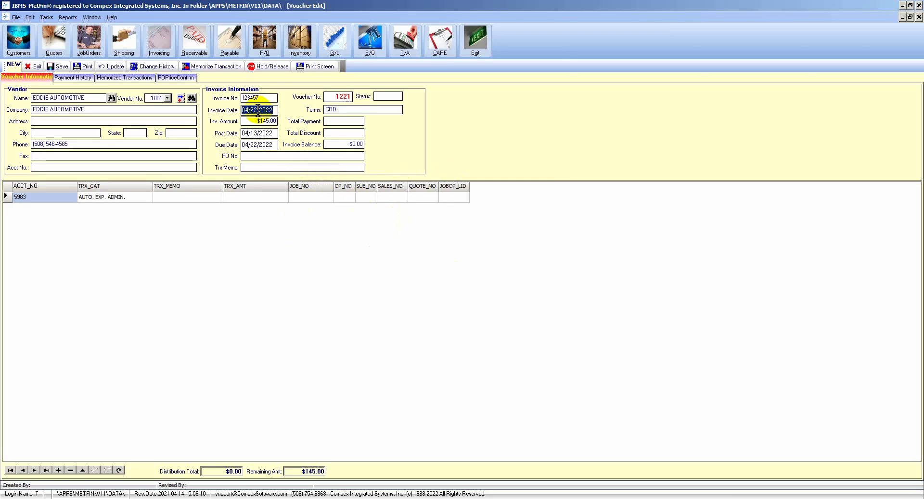
text(1)
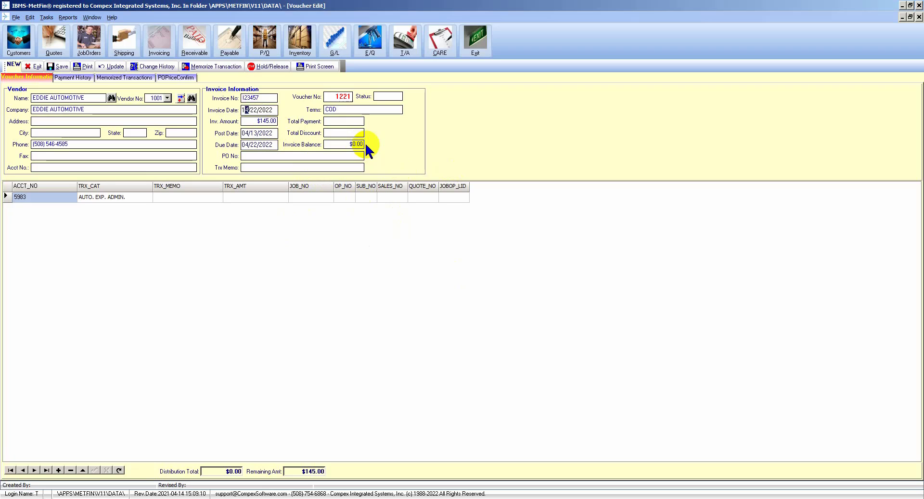
key(BackSpace)
text(0)
text(4/22/13)
key(BackSpace)
key(BackSpace)
text(20)
key(Tab)
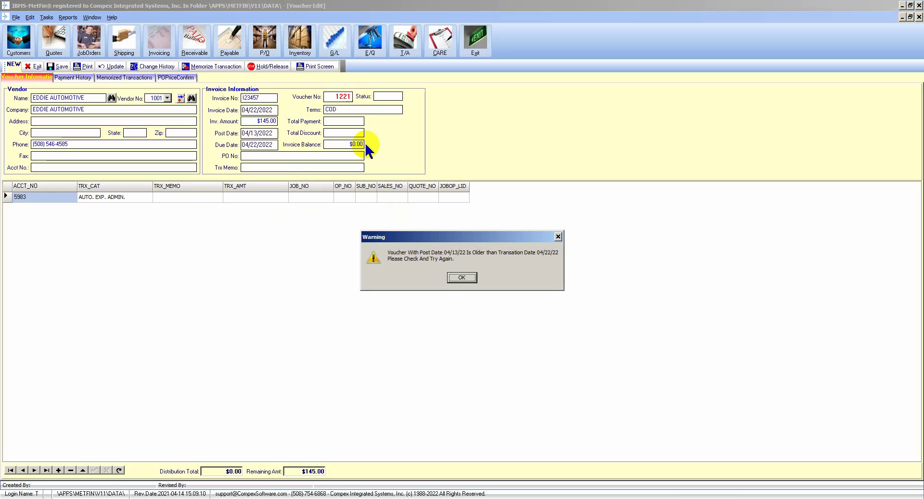
key(Return)
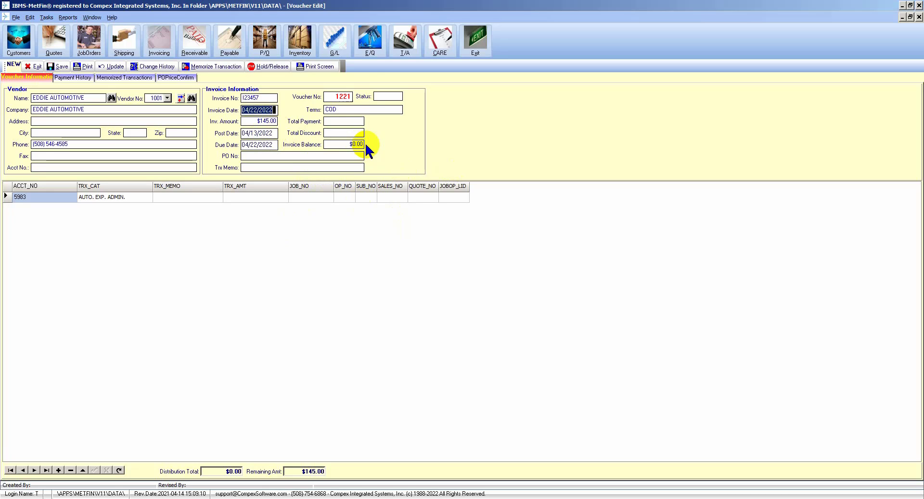
Step: Set the Eddie Automotive voucher's invoice date to 04/13/2022 and move on through its remaining invoice fields
click(251, 110)
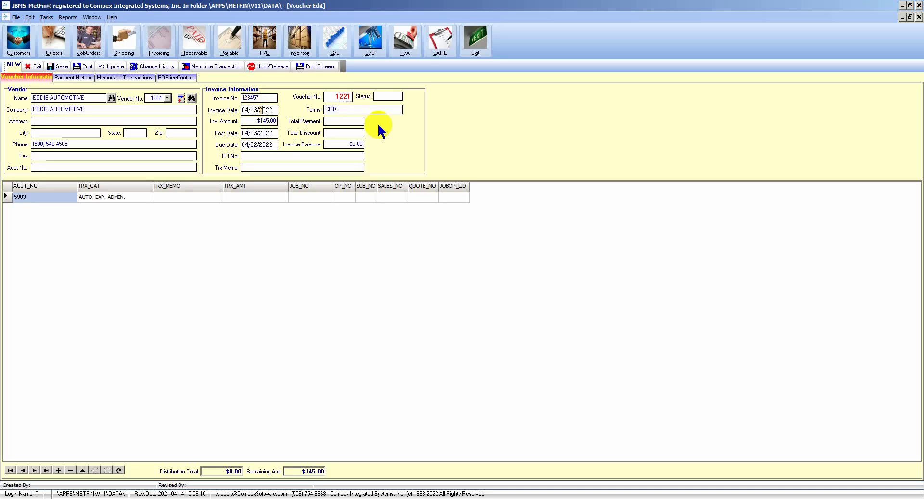
key(Tab)
key(Tab)
key(Tab)
key(Tab)
key(Tab)
key(Tab)
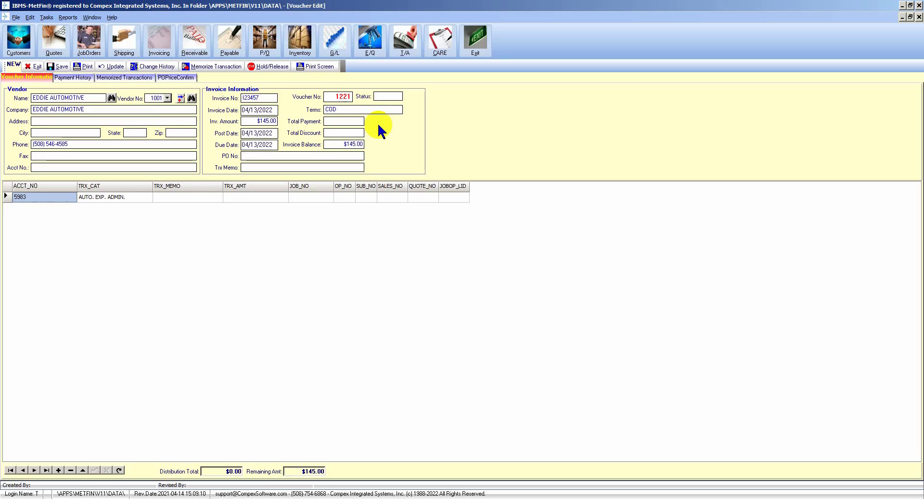
Step: Distribute $145.00 to the AUTO. EXP. ADMIN. account line and save the Eddie Automotive voucher
click(275, 197)
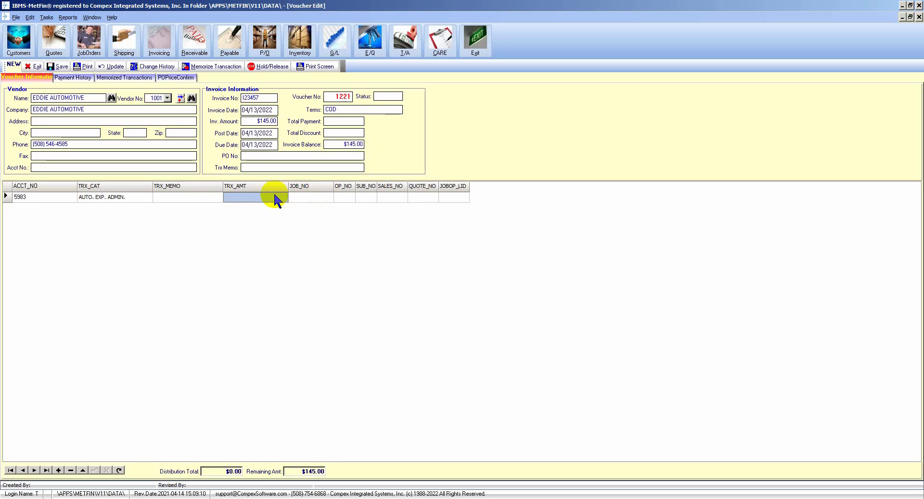
text(145)
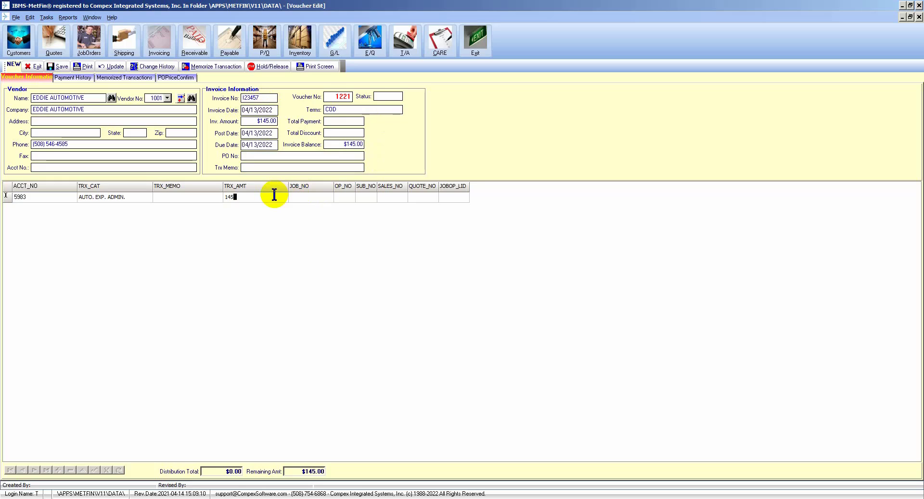
key(Tab)
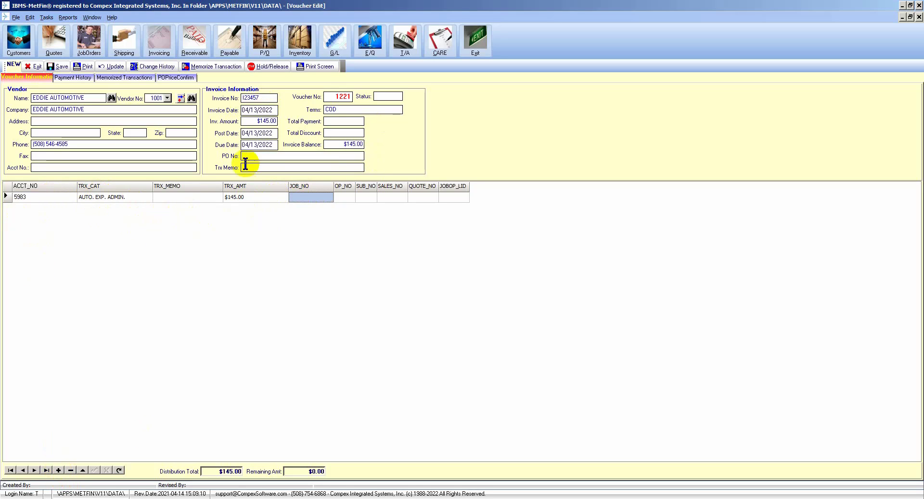
click(263, 198)
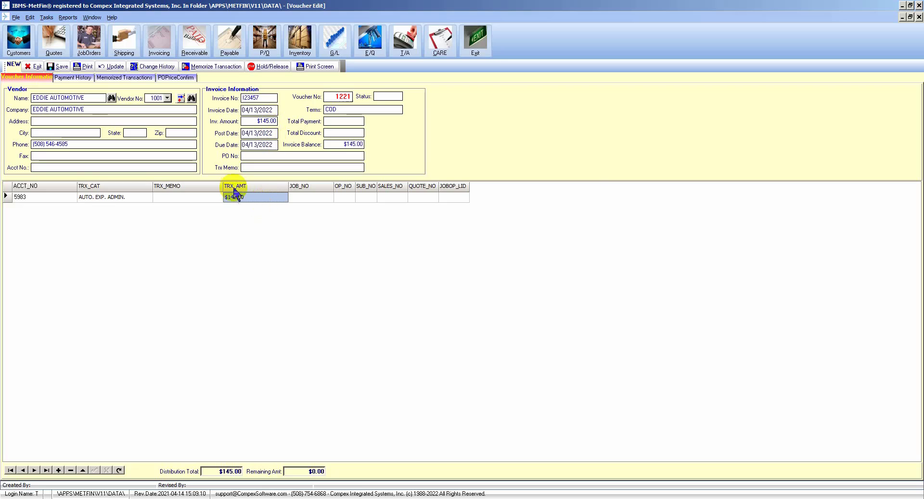
click(58, 68)
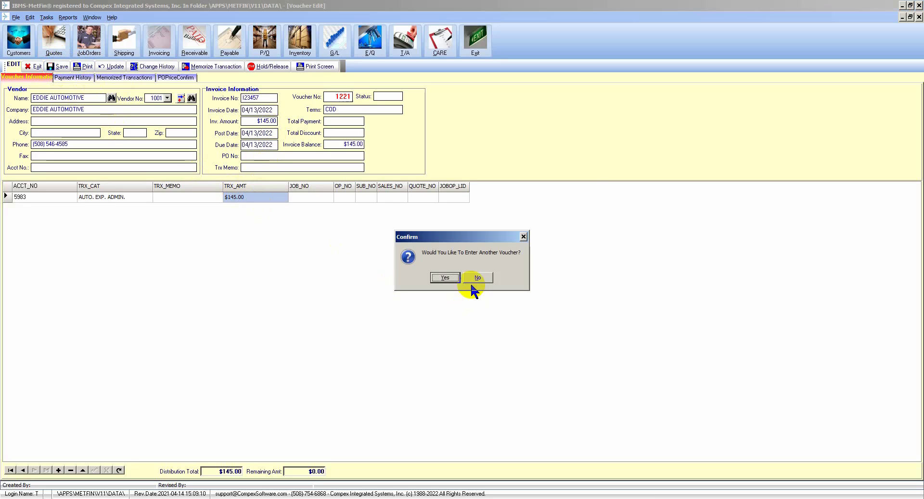
Step: Start another AP voucher and select Metro Finishing as its vendor
click(445, 277)
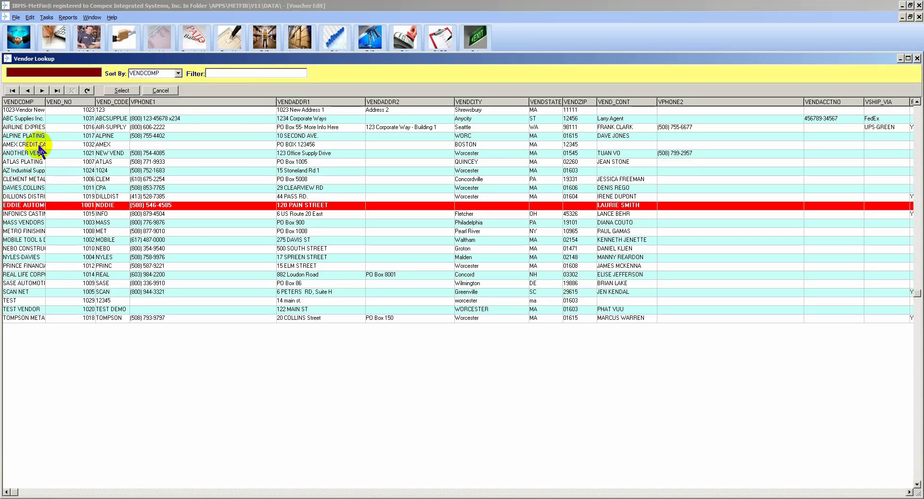
click(34, 232)
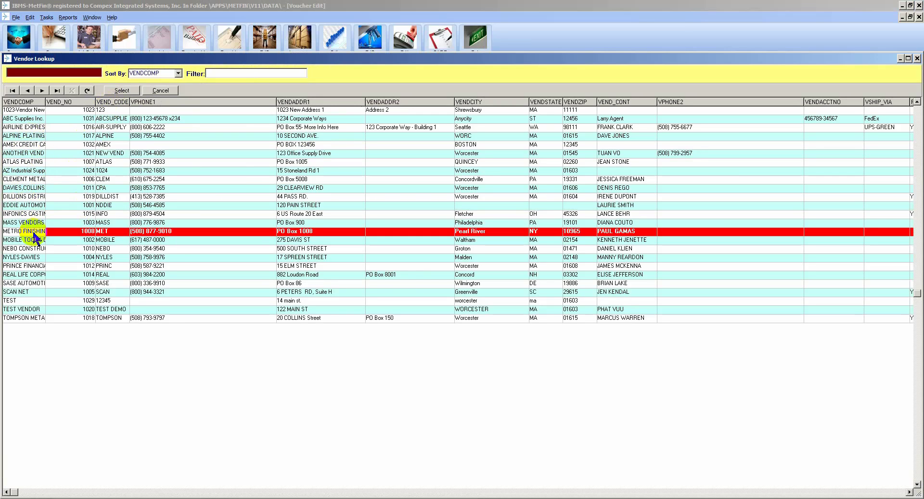
double_click(34, 232)
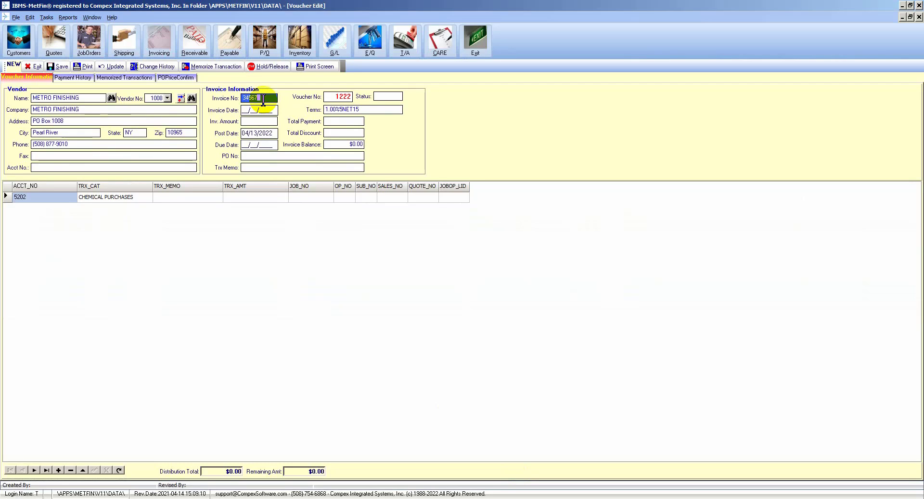
Step: Enter invoice number 34567, invoice date 04/13/2022 and invoice amount $720.00 on the Metro Finishing voucher
key(Tab)
text(04/13/2022)
key(Tab)
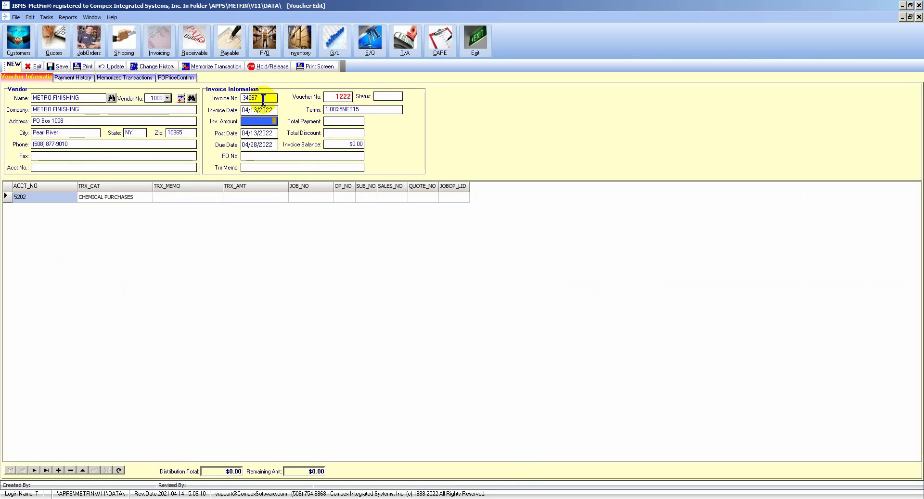
text(720)
key(Tab)
key(Tab)
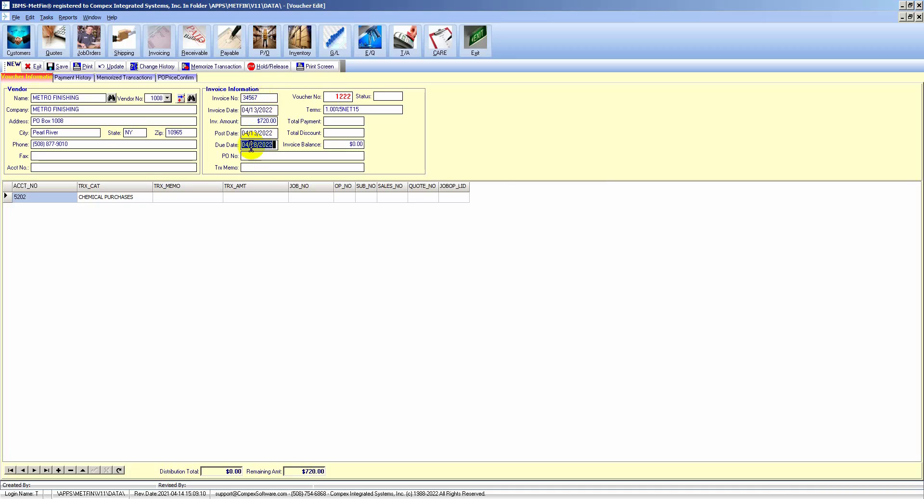
Step: Distribute $720.00 to the CHEMICAL PURCHASES account line, then save the voucher without entering another one
click(241, 197)
click(243, 199)
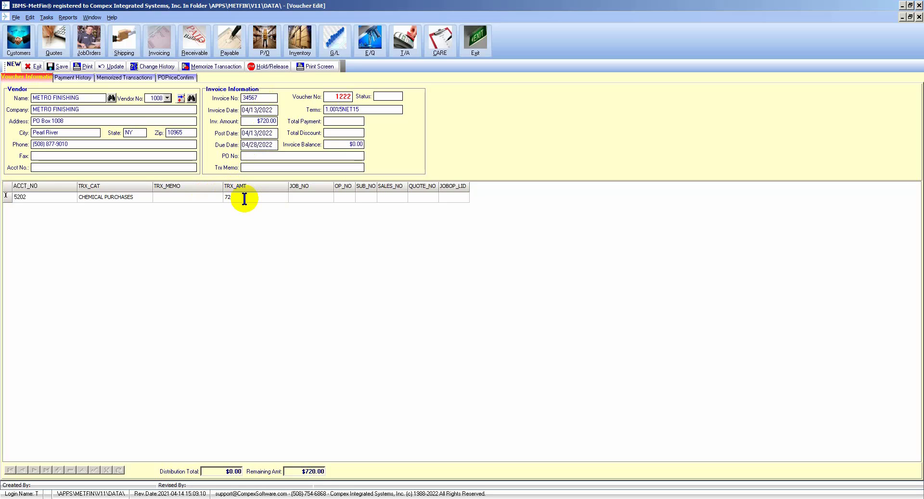
key(Tab)
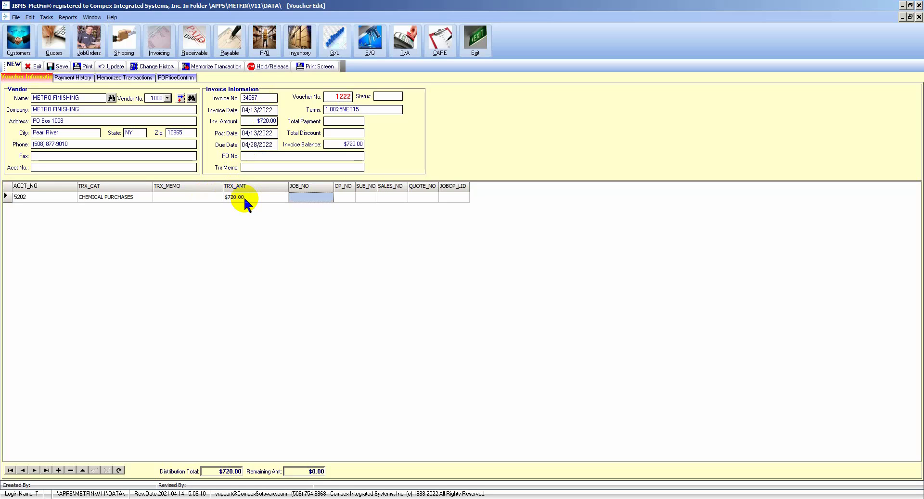
click(66, 71)
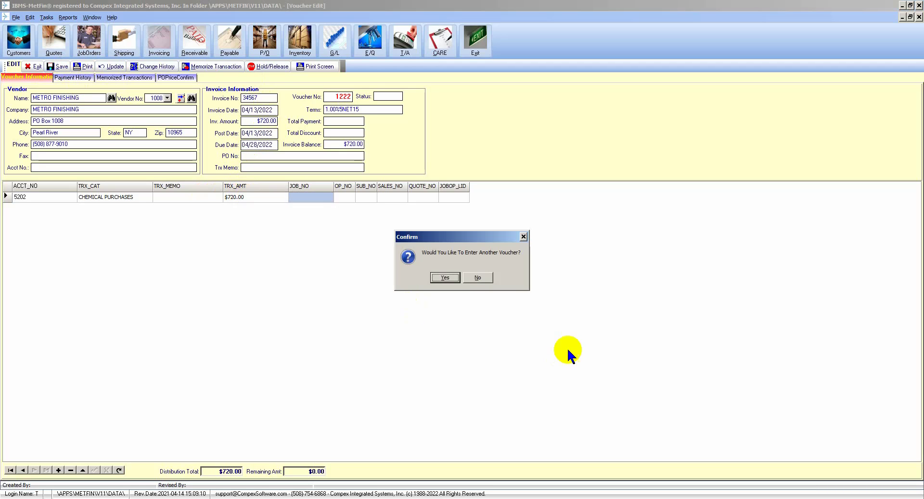
click(489, 280)
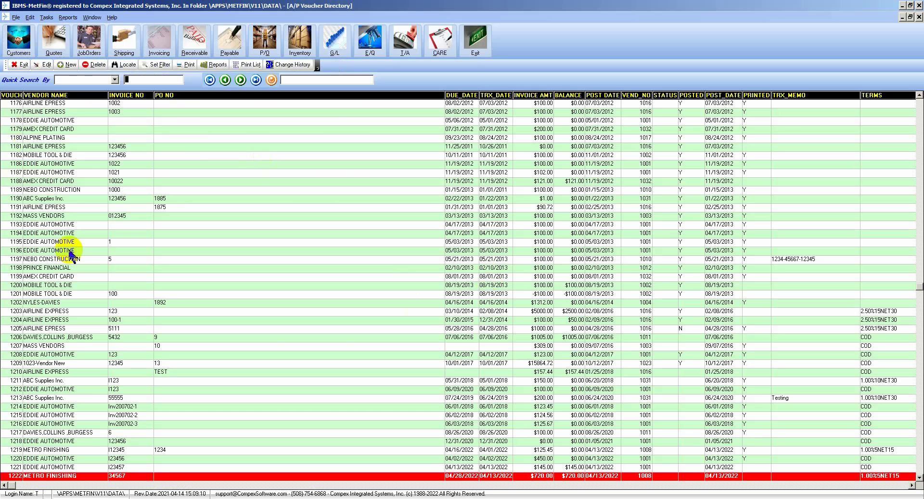
Step: Review the new Eddie Automotive and Metro Finishing vouchers in the A/P voucher directory
click(111, 469)
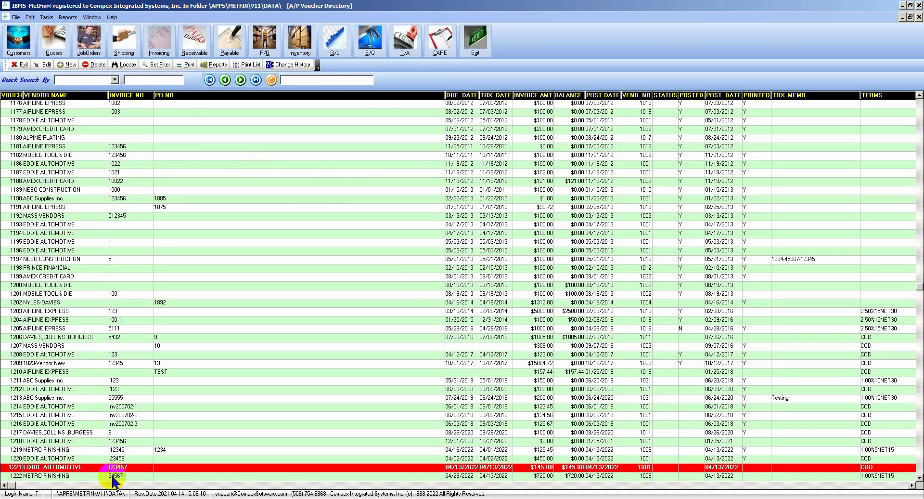
click(115, 477)
click(116, 468)
click(117, 477)
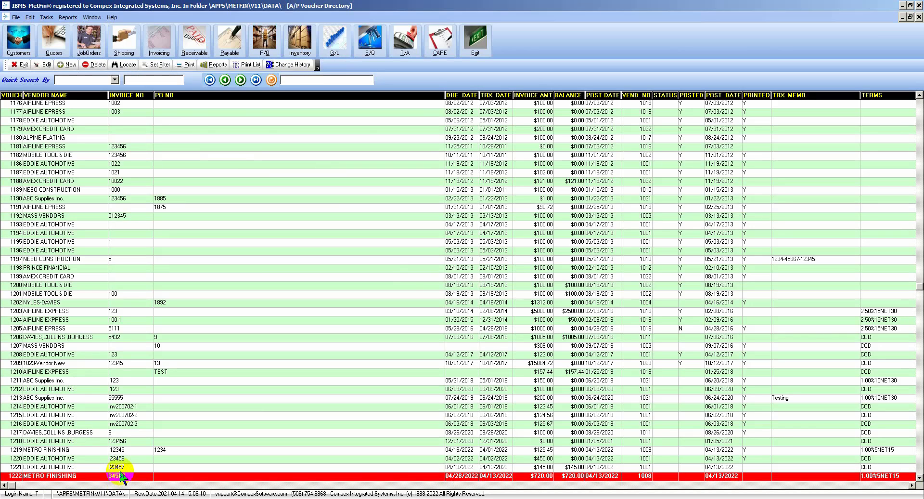
click(117, 467)
click(120, 477)
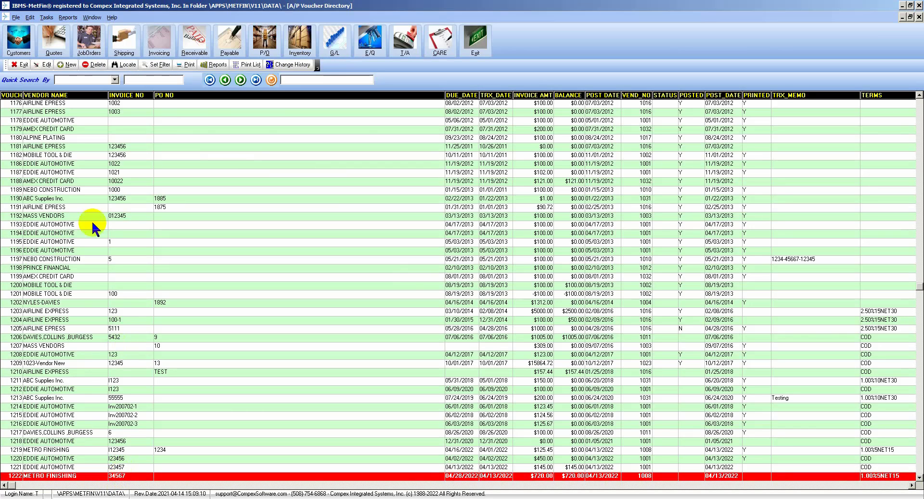
Step: Leave the voucher directory, open the list of vouchers to be paid, and sort it by due date to locate the two new vouchers
click(22, 64)
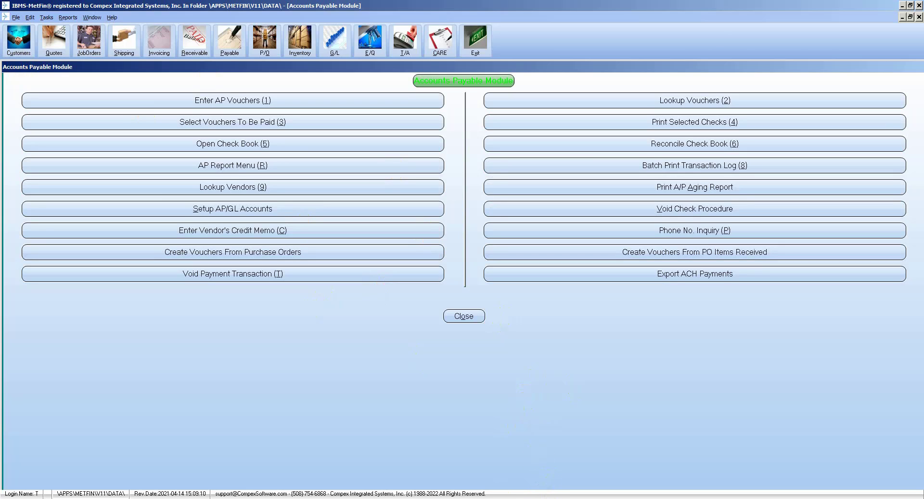
click(277, 126)
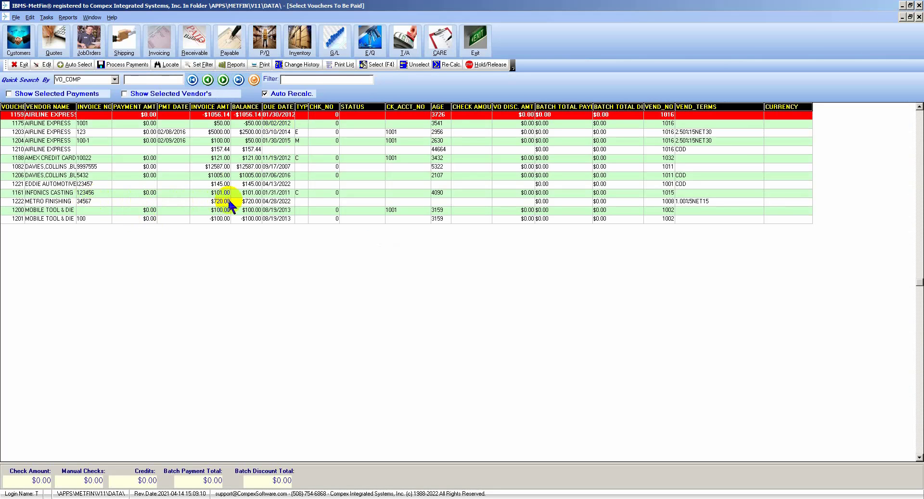
click(278, 107)
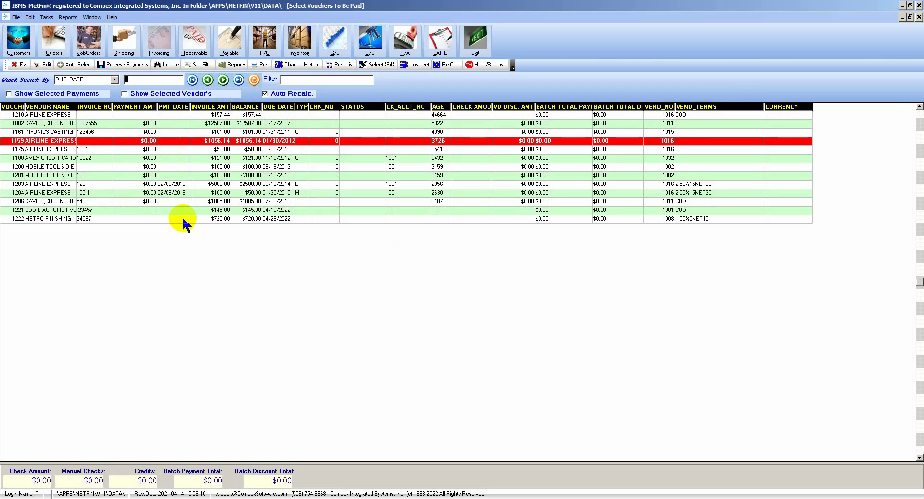
click(204, 211)
click(208, 218)
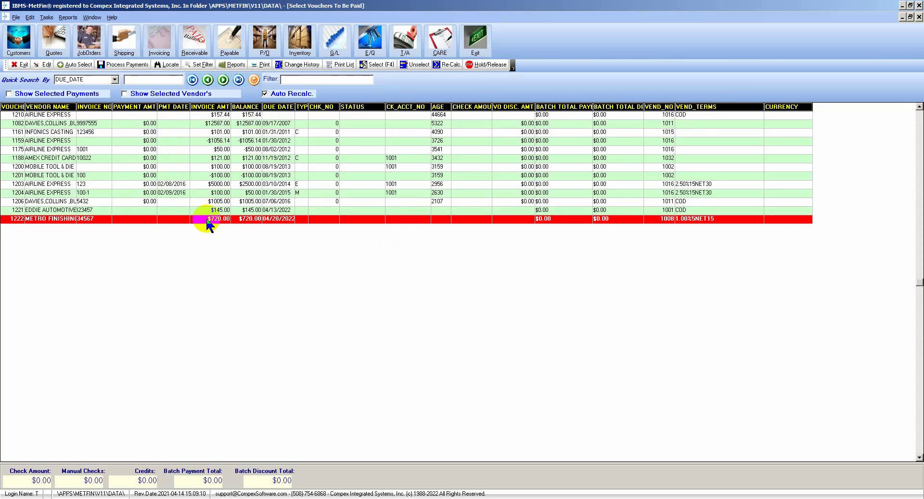
click(207, 211)
click(202, 219)
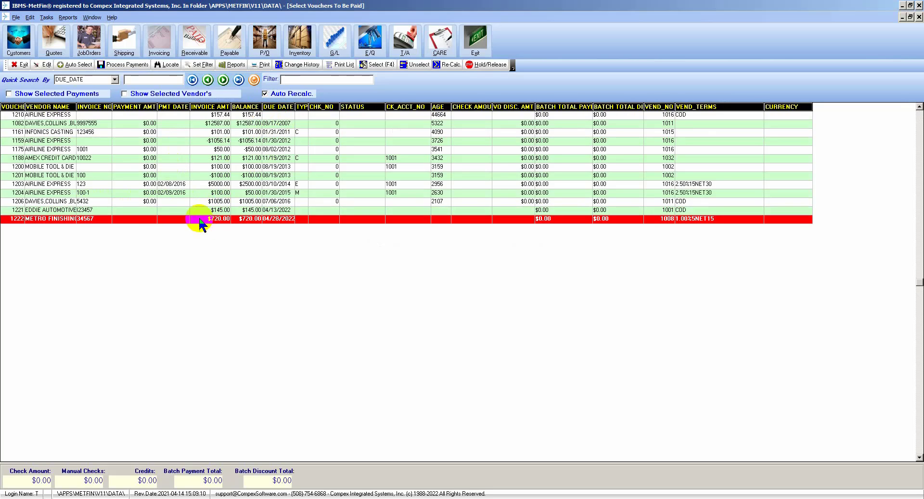
Step: Select the Eddie Automotive voucher for a $145.00 payment with payment type A, ACH Direct Payment, and save it
click(99, 210)
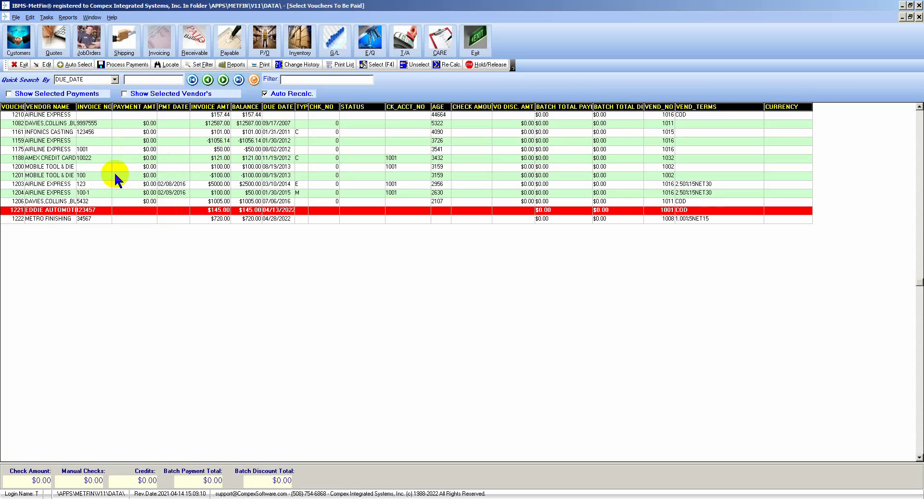
click(44, 66)
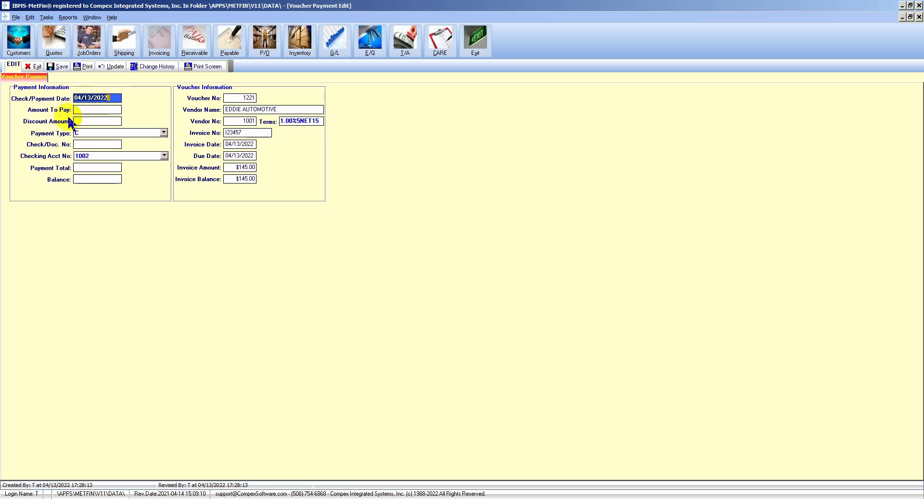
key(Tab)
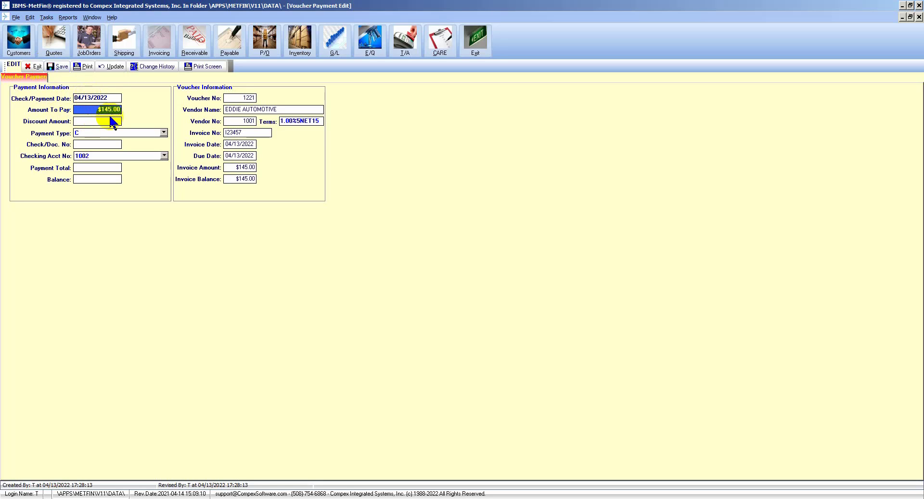
click(113, 121)
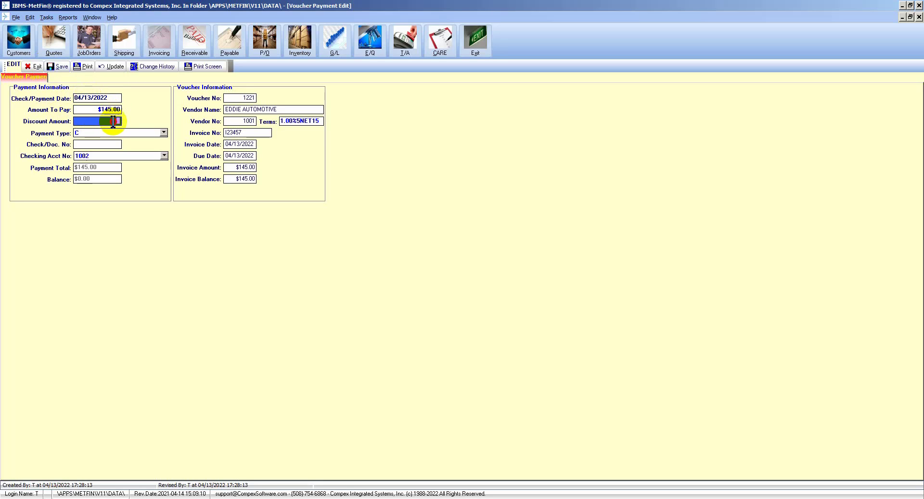
click(164, 133)
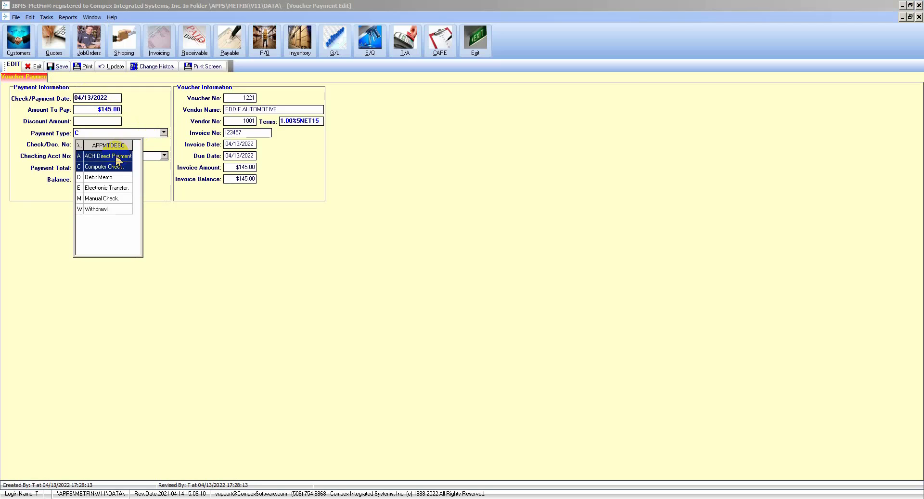
click(117, 156)
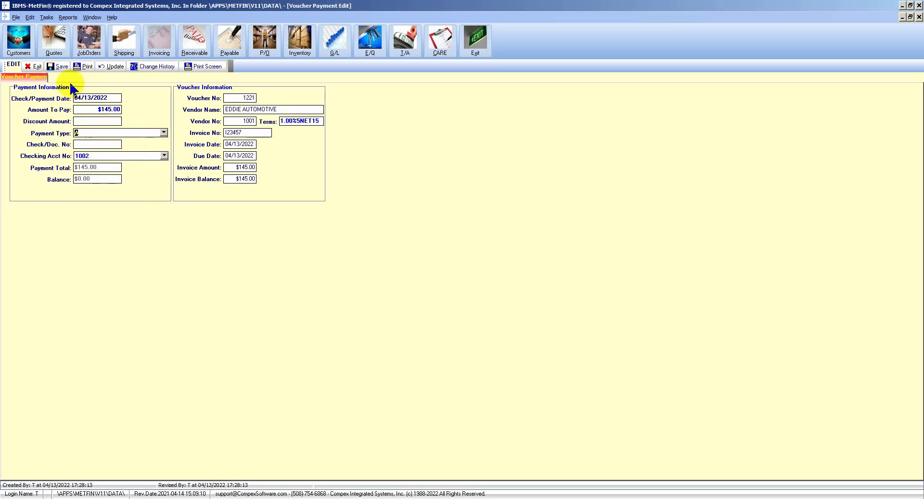
click(60, 66)
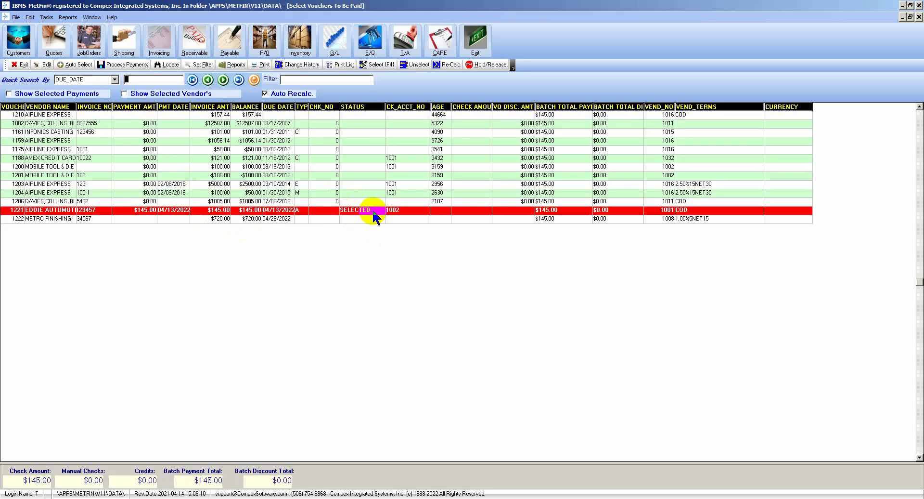
Step: Select the Metro Finishing voucher for a $720.00 payment with payment type A, ACH Direct Payment, and save it
click(172, 212)
click(143, 219)
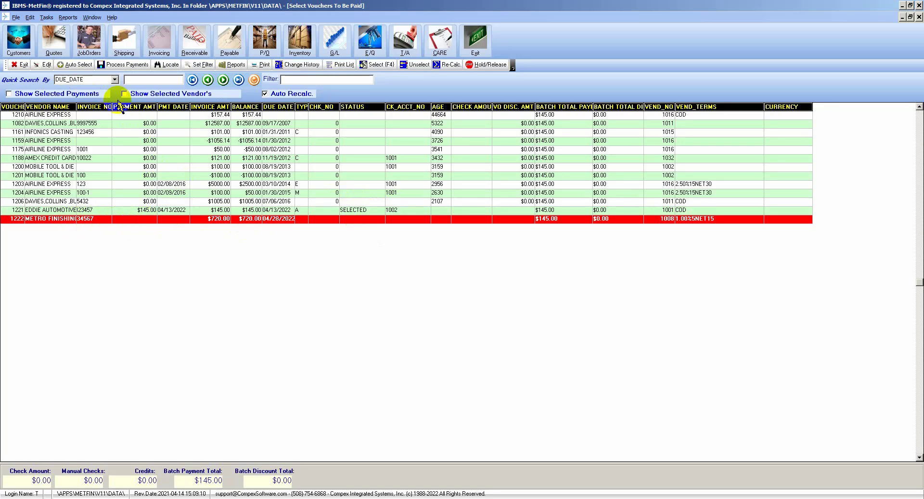
click(41, 64)
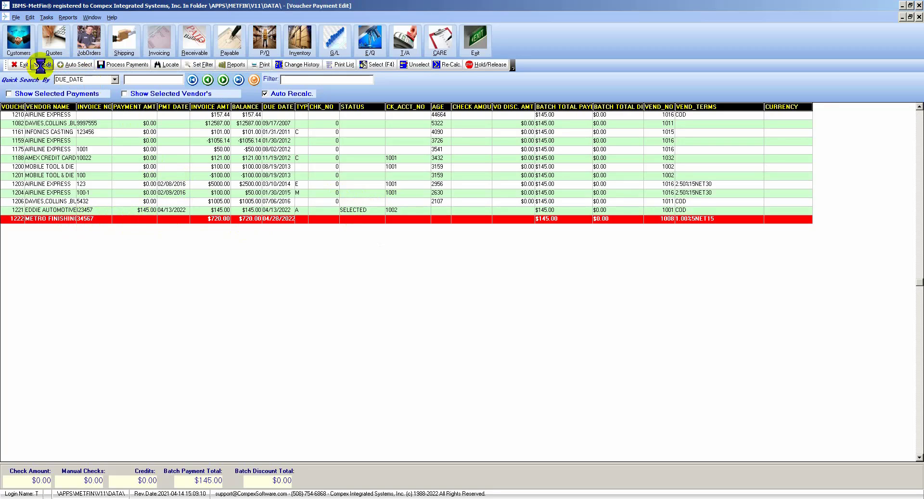
click(113, 110)
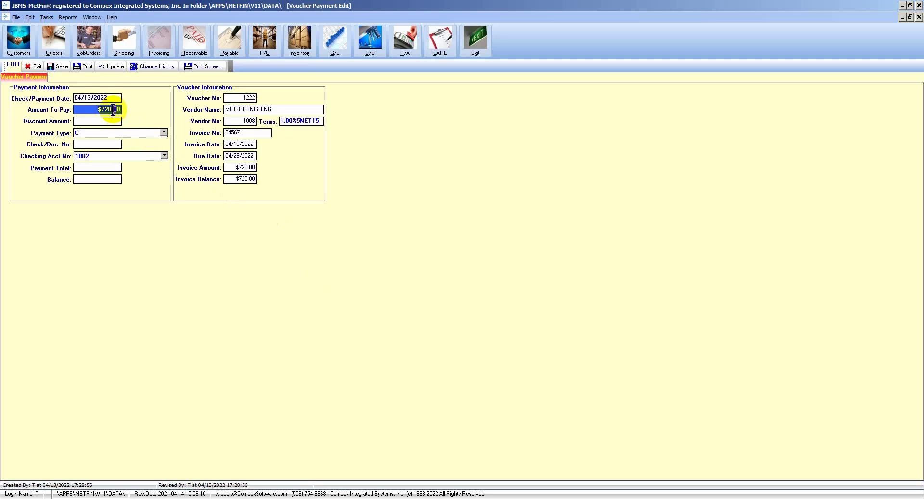
click(162, 133)
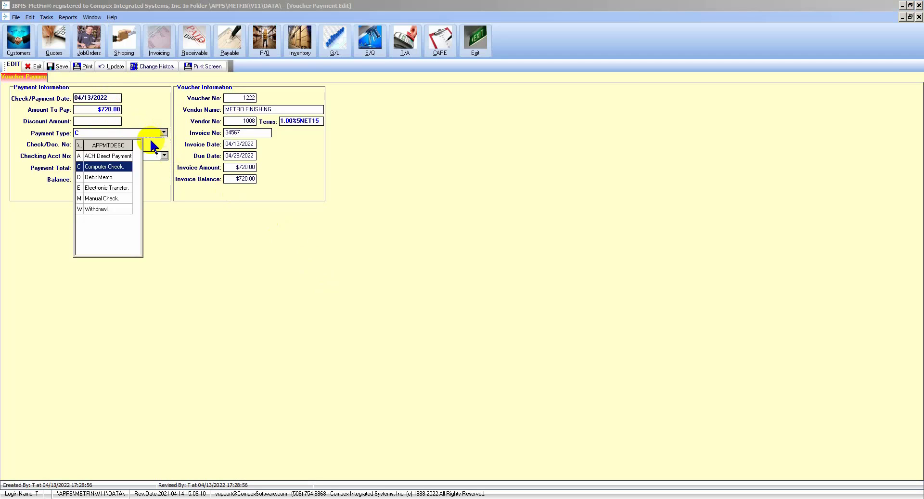
click(116, 157)
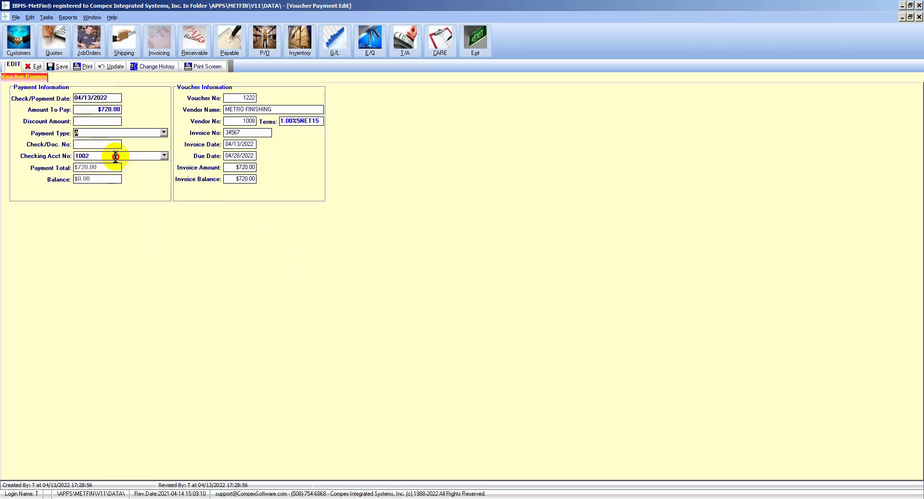
click(164, 133)
click(117, 156)
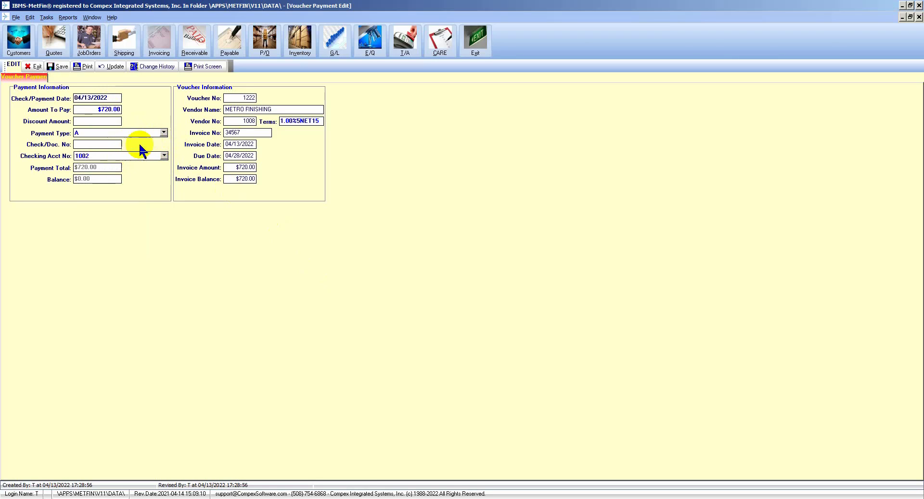
click(62, 68)
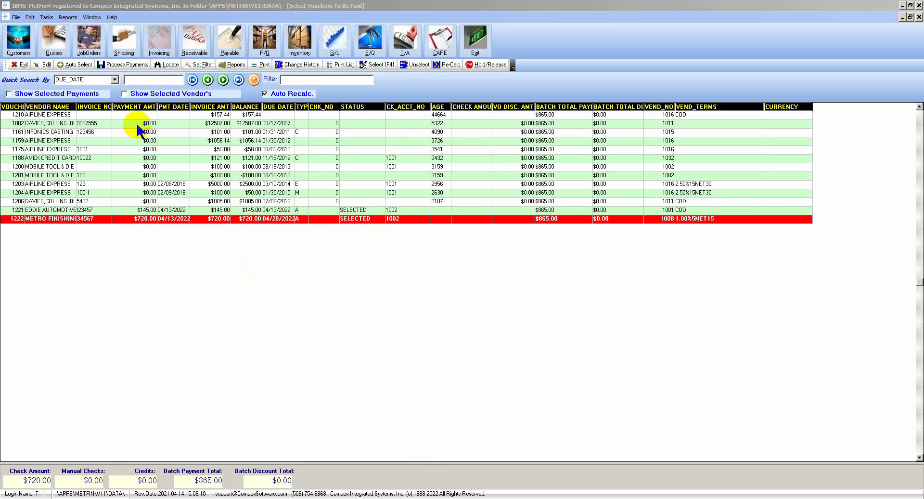
Step: Process the selected voucher payments and agree to export the ACH payments right away
click(134, 66)
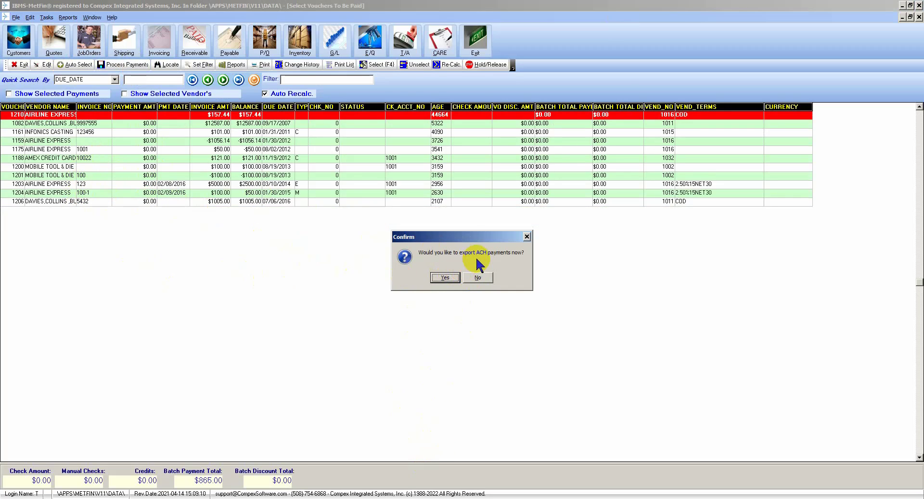
drag(472, 240, 481, 184)
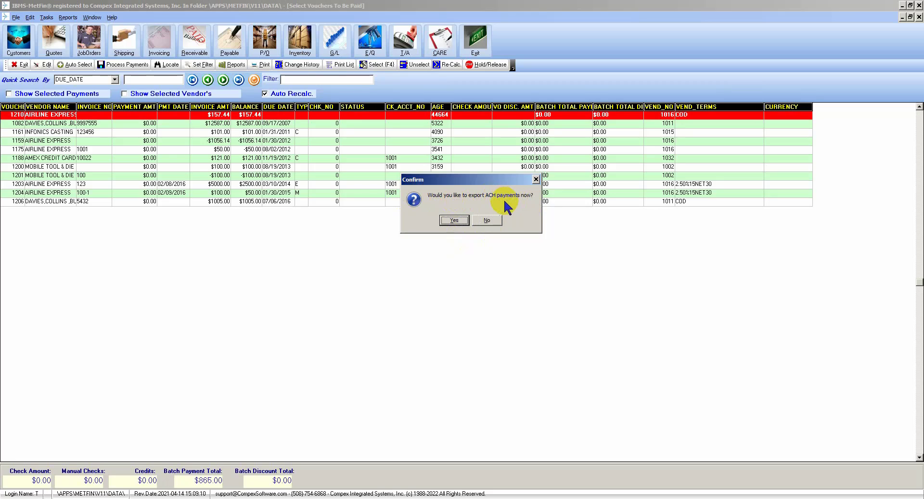
click(454, 220)
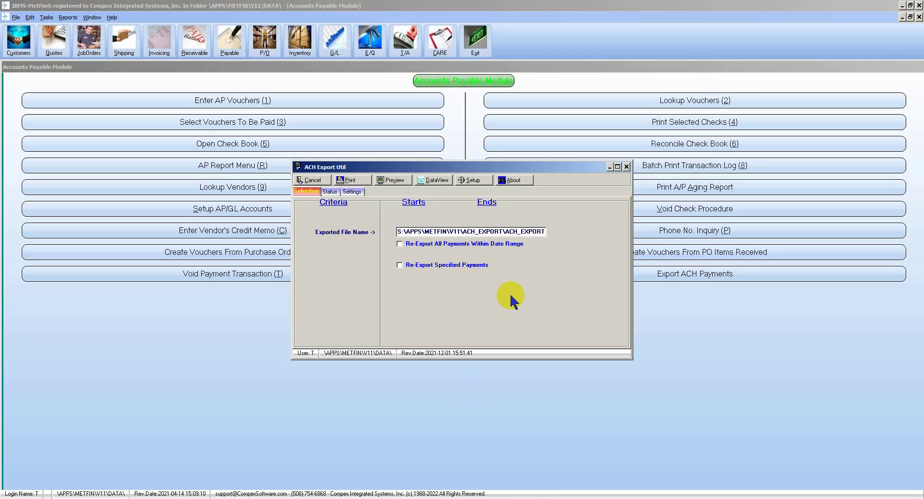
Step: Examine the full folder path and file name that the ACH export utility uses for the exported file
drag(368, 167, 367, 124)
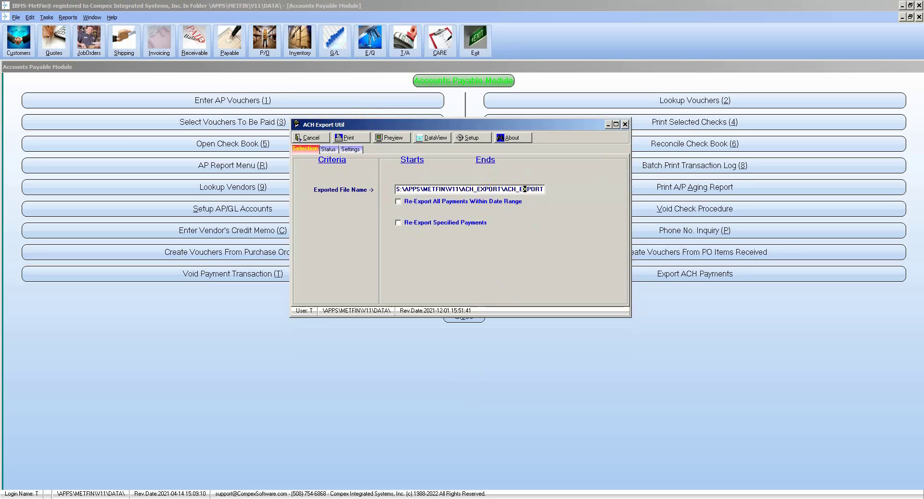
text(.ACH)
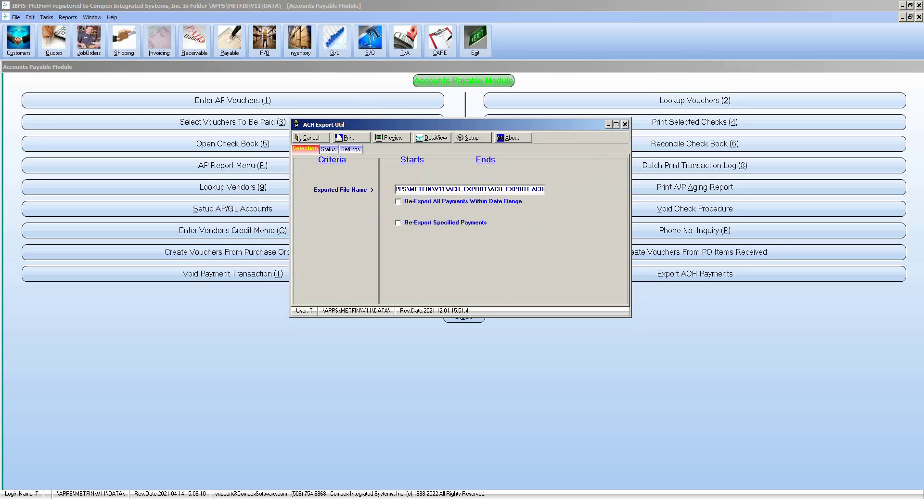
key(Left)
key(Left)
key(Left)
key(Left)
key(Left)
key(Left)
key(Left)
key(Left)
key(Left)
key(Left)
key(Left)
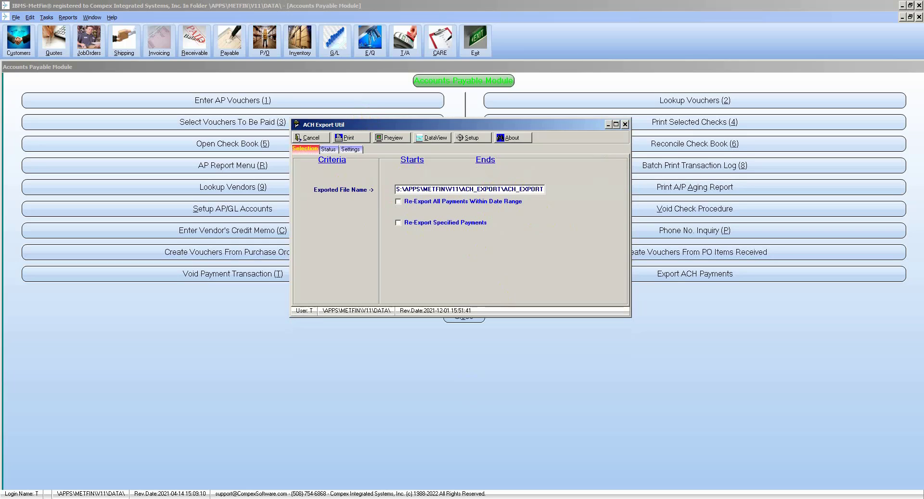
drag(423, 189, 503, 188)
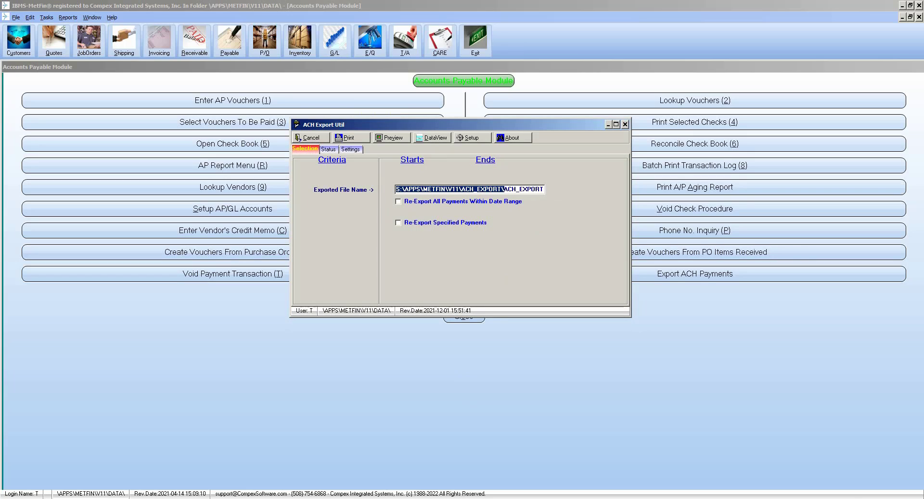
click(505, 189)
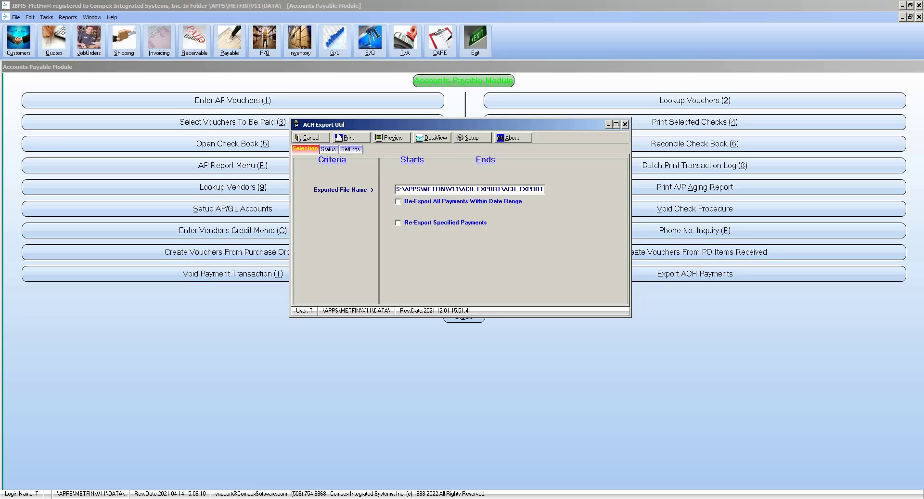
Step: Run the ACH export to ACH_EXPORT.ACH as a preview report and close the report
key(End)
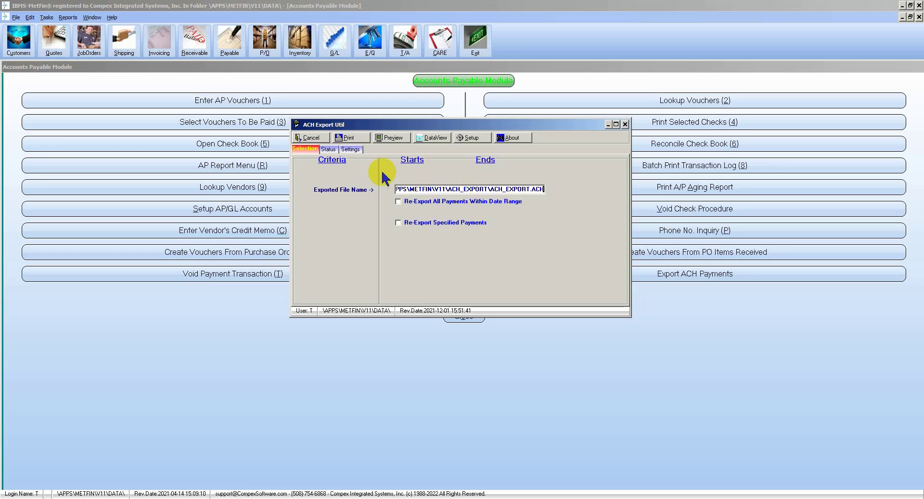
click(400, 138)
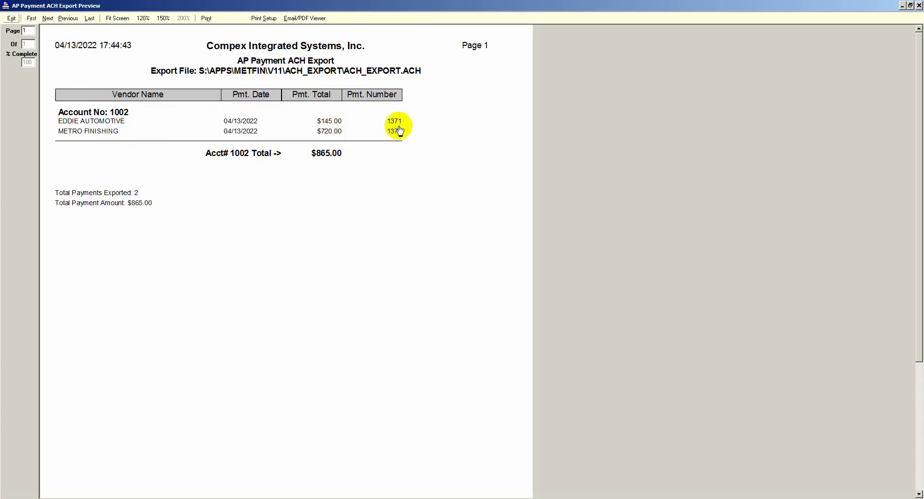
click(12, 19)
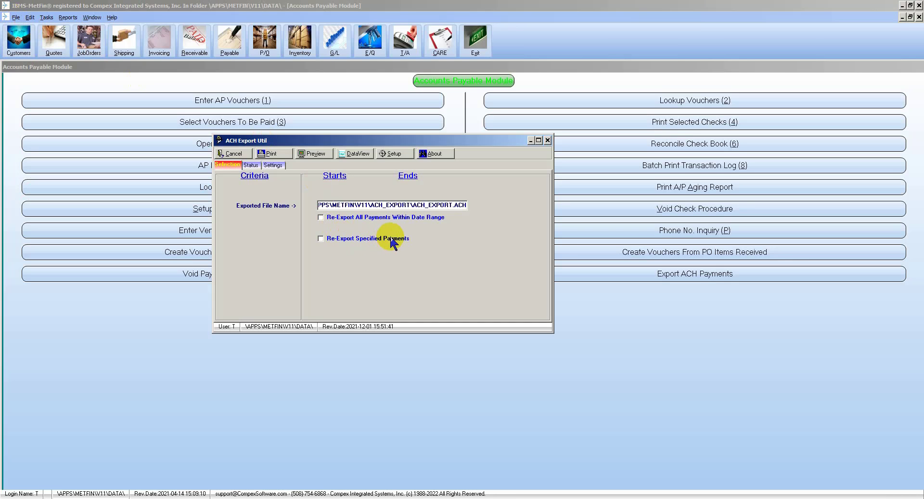
Step: Try the option to re-export all payments within a date range, and switch to re-exporting specified payments instead
click(334, 218)
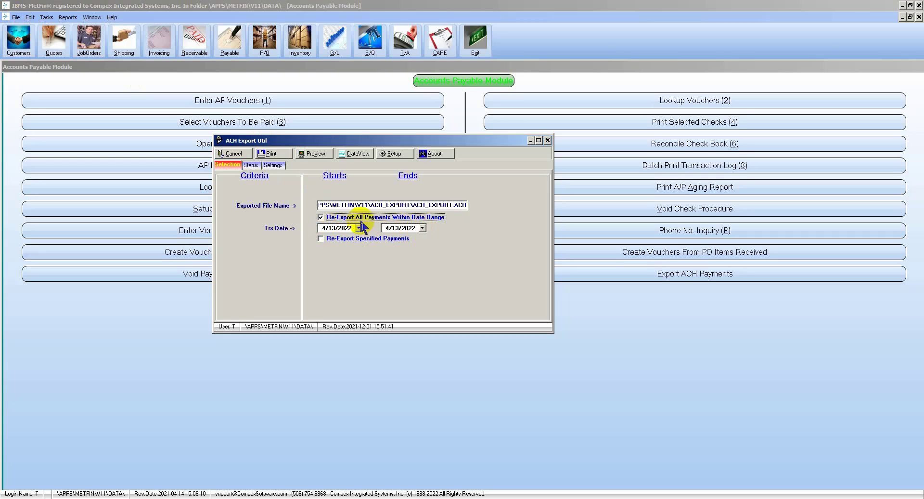
click(331, 218)
click(323, 239)
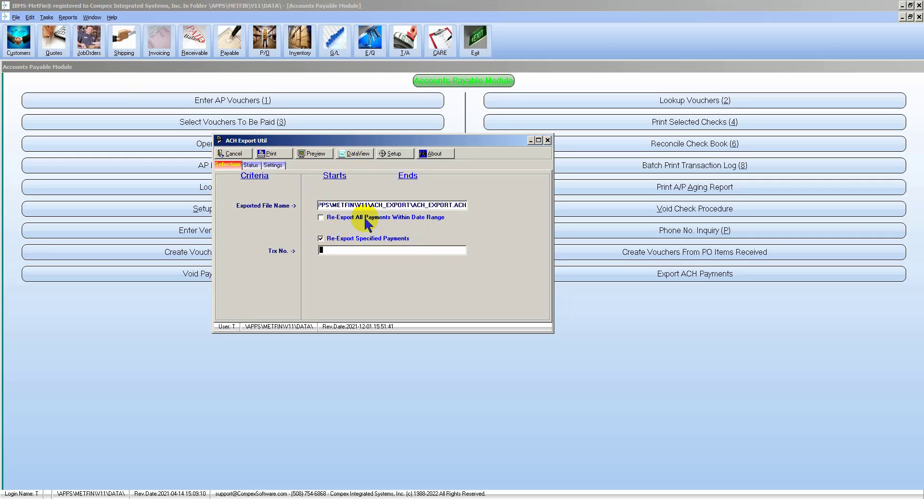
Step: Try entering 1233,1234 as comma-separated transaction numbers to re-export, and clear the field again
text(1233)
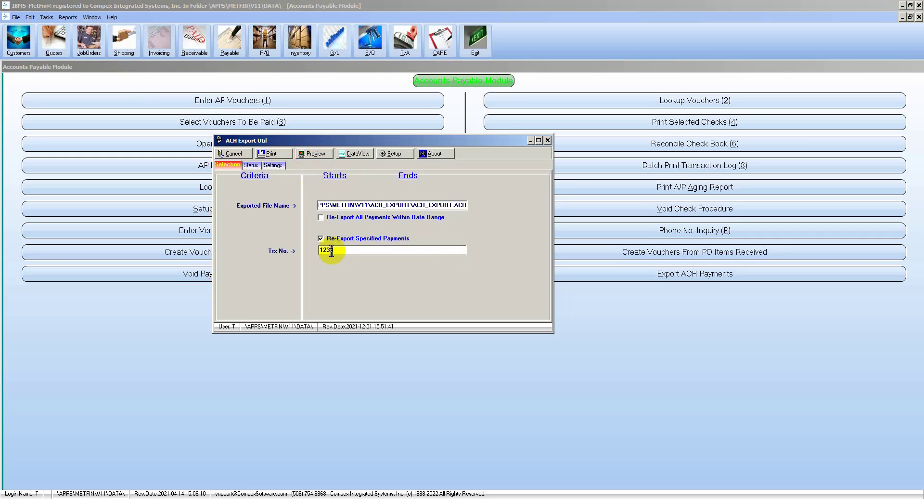
drag(347, 251, 278, 250)
click(353, 251)
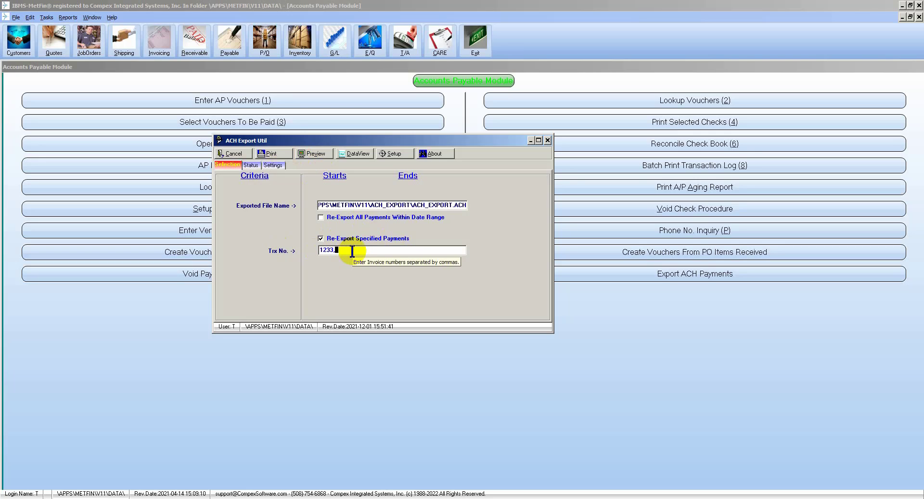
text(,1234)
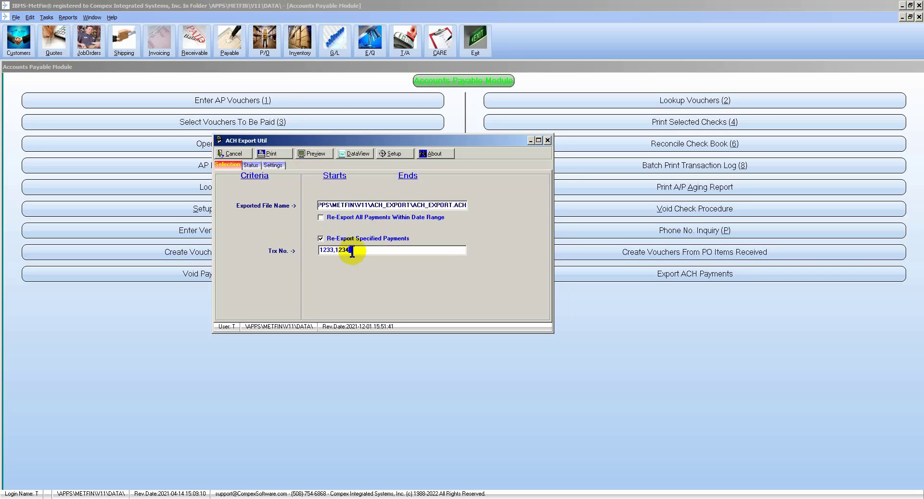
key(BackSpace)
key(BackSpace)
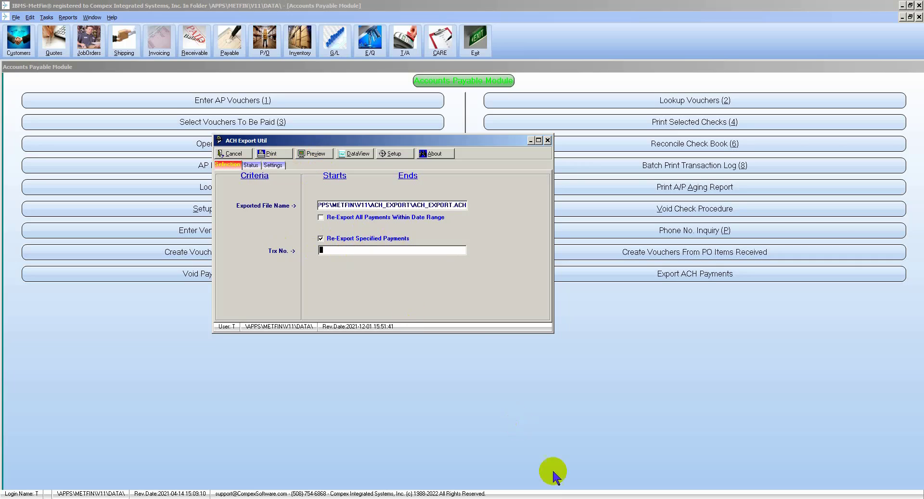
Step: Recheck the export file's path, switch to Windows Explorer, and go from the Archive folder to S:\Apps\Metfin\v11\ACH_EXPORT
click(413, 206)
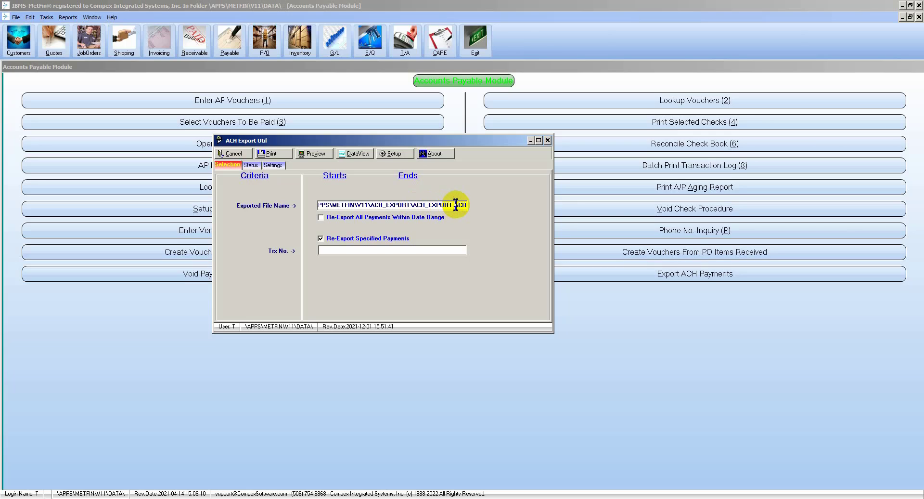
drag(412, 206, 255, 196)
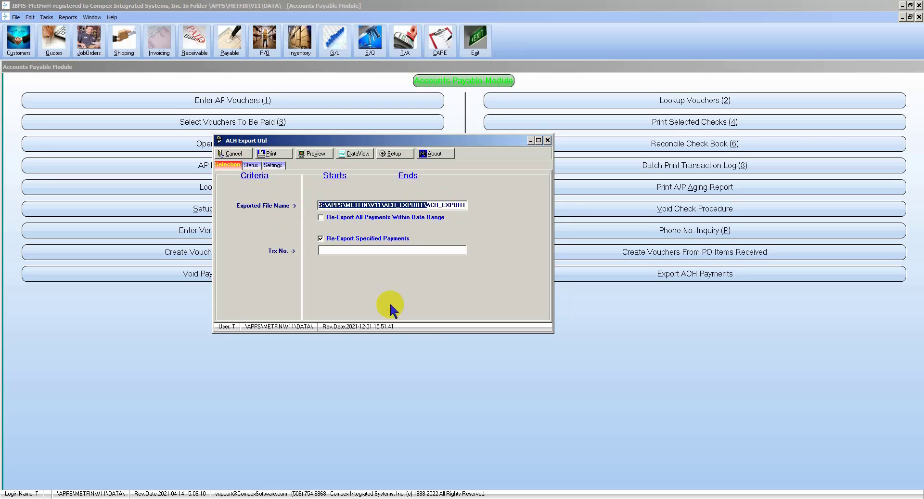
click(330, 498)
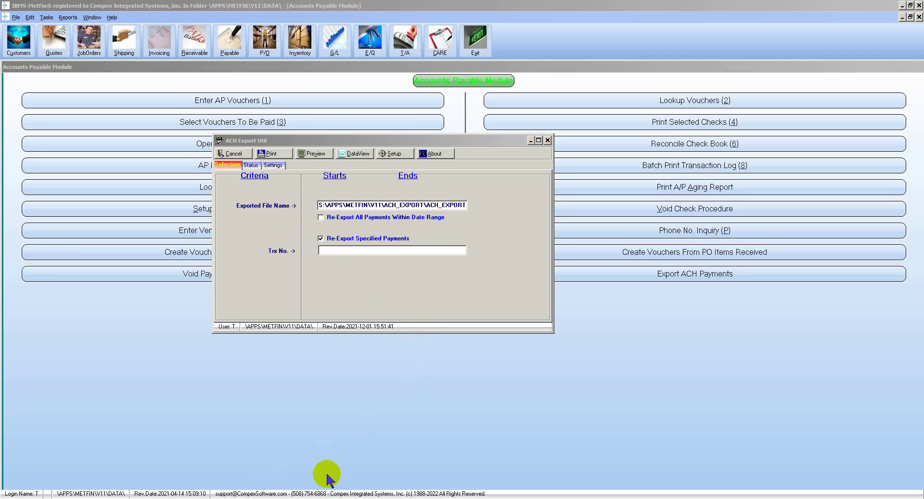
click(326, 451)
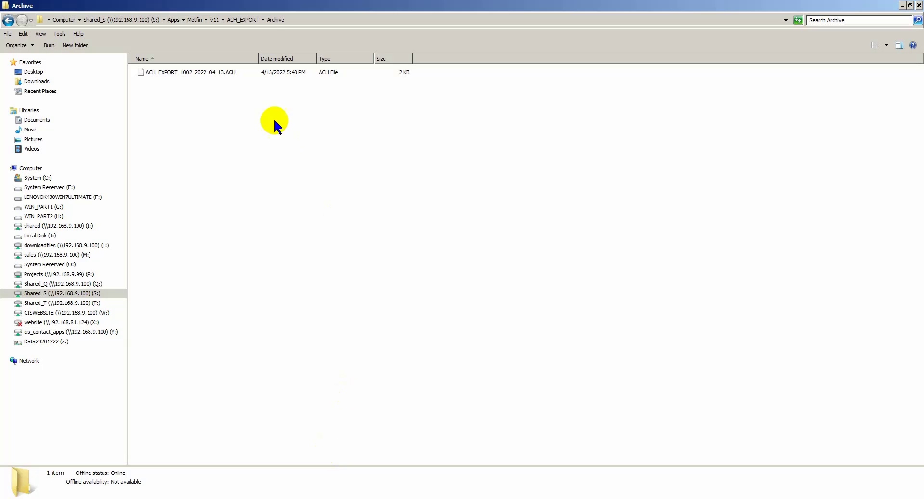
click(216, 143)
click(289, 20)
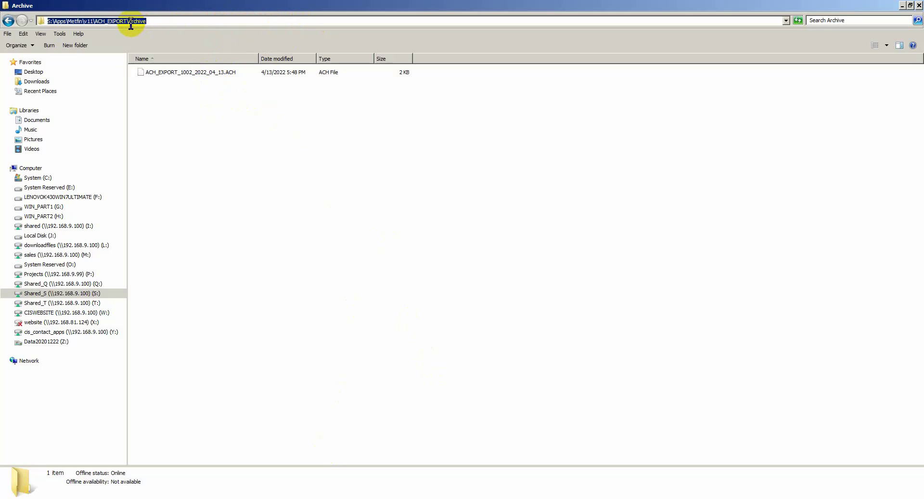
drag(131, 22, 495, 61)
key(BackSpace)
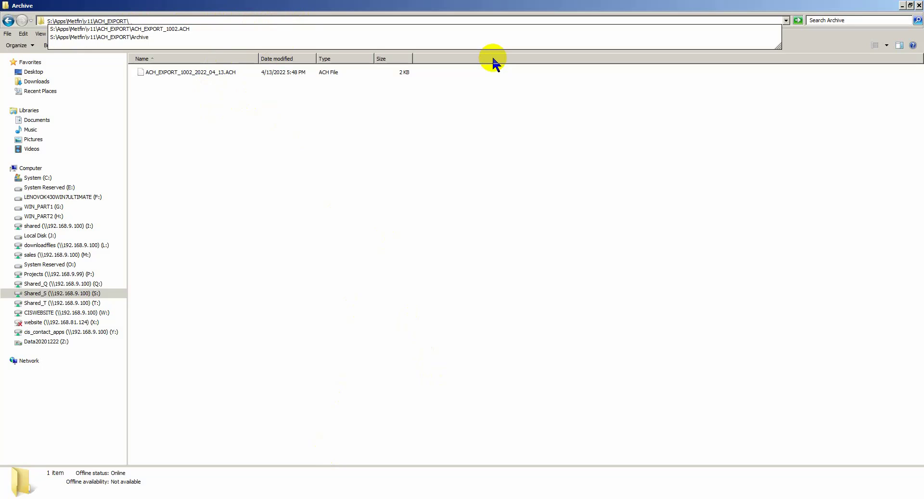
key(Return)
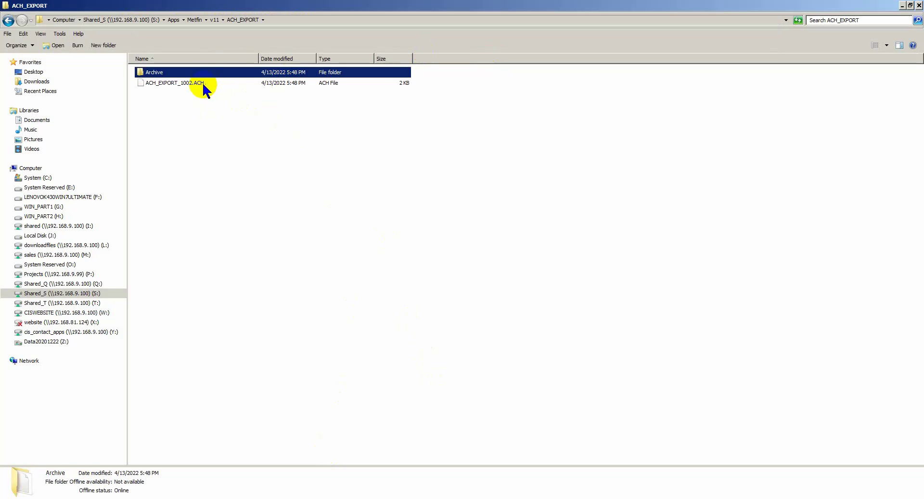
Step: Open ACH_EXPORT_1002.ACH in Notepad++, examine the exported payment records, and close the editor
click(202, 82)
right_click(202, 83)
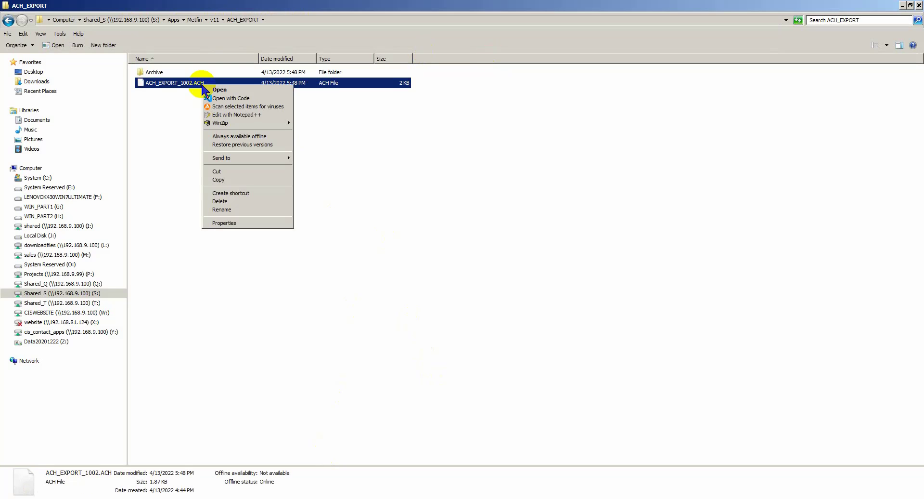
click(230, 114)
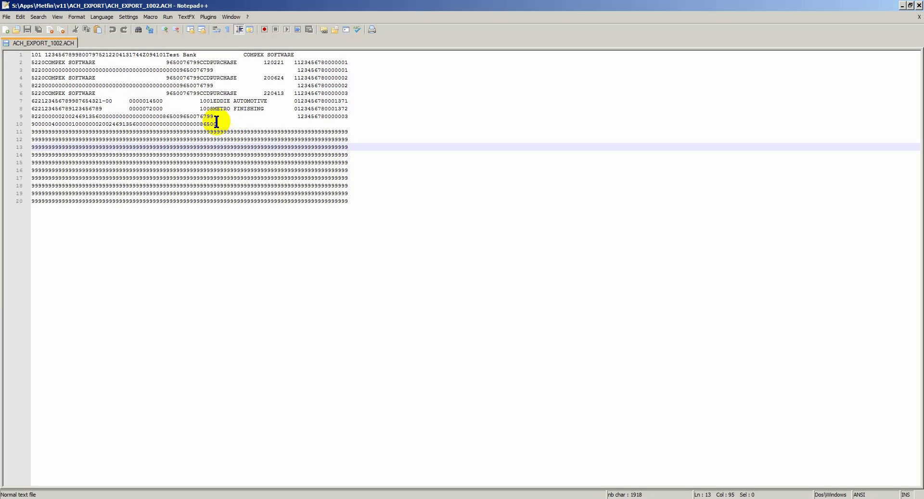
key(ctrl+a)
click(510, 178)
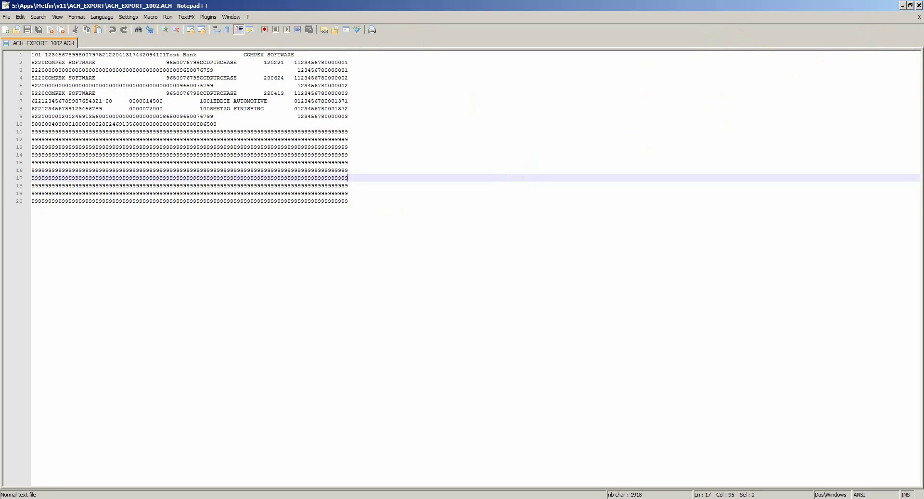
click(918, 5)
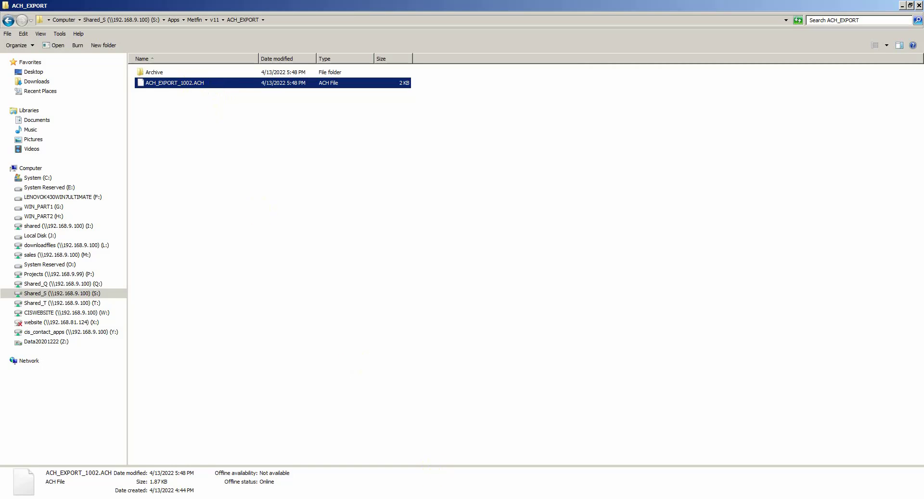
Step: Switch from Windows Explorer back to the ACH export utility and close it
click(485, 355)
click(473, 497)
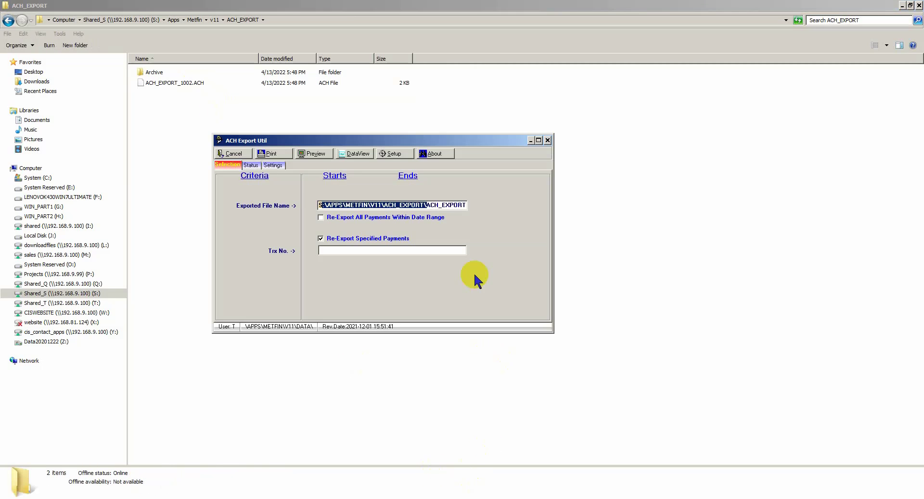
click(232, 153)
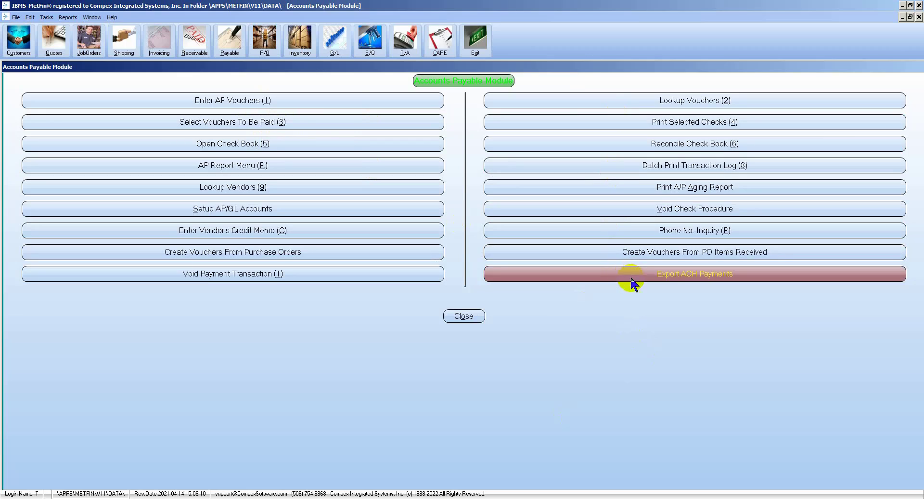
Step: Reopen the Export ACH Payments utility and check the path in its exported file name
click(649, 276)
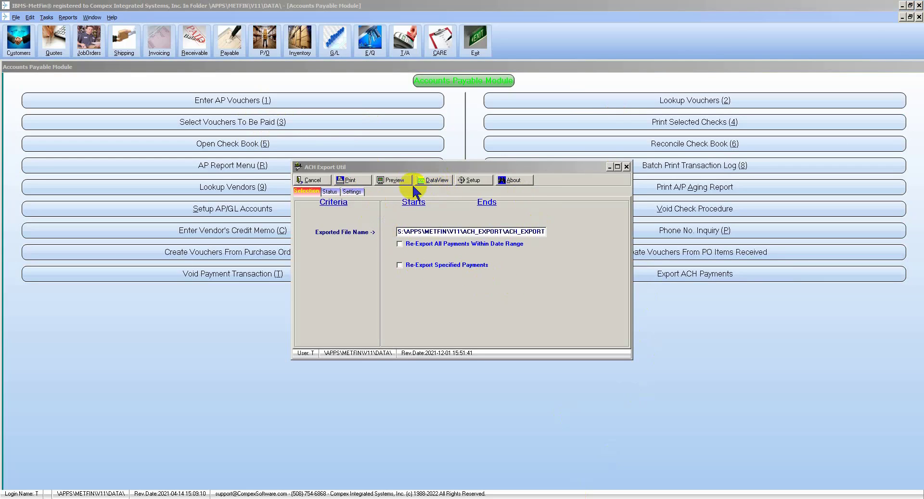
click(398, 231)
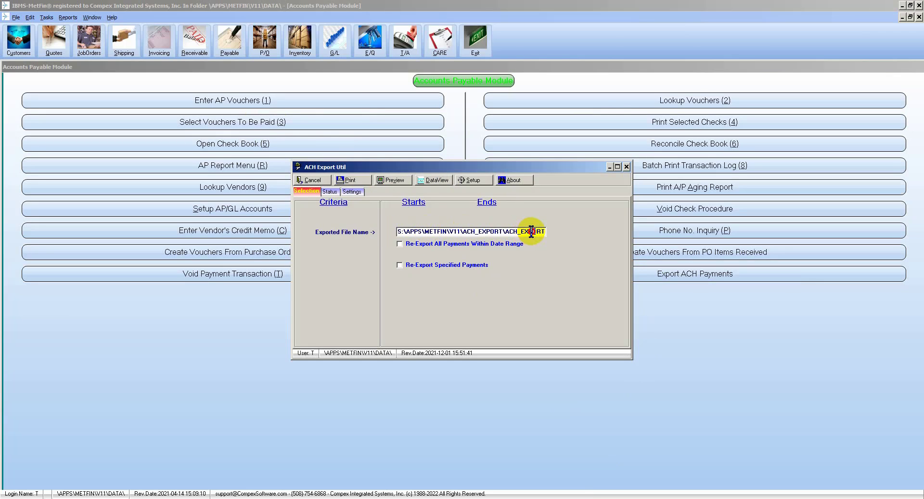
drag(531, 232, 363, 217)
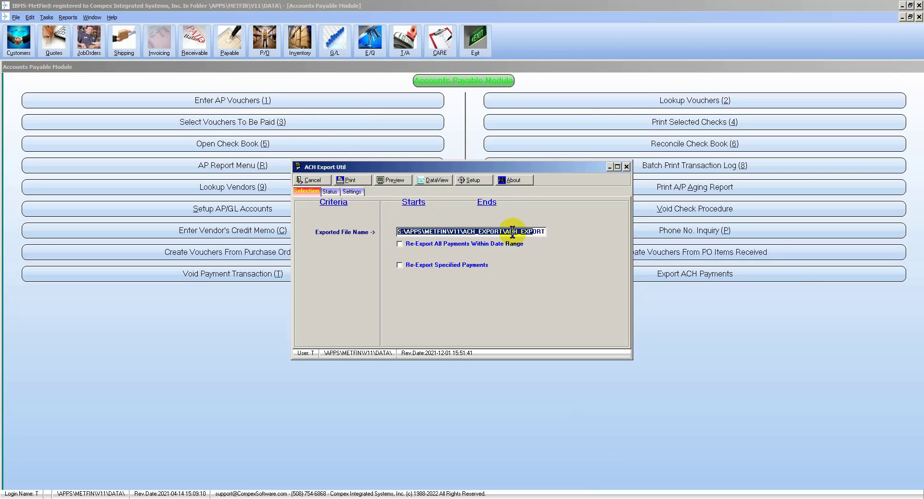
Step: Try the re-export options for a date range and for specified payments, clear both, and close the export utility
click(408, 244)
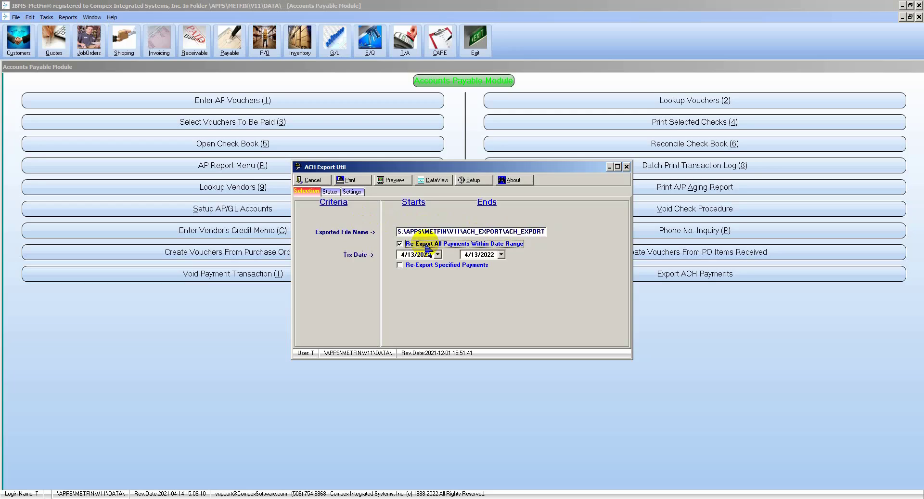
click(418, 273)
click(423, 244)
click(415, 265)
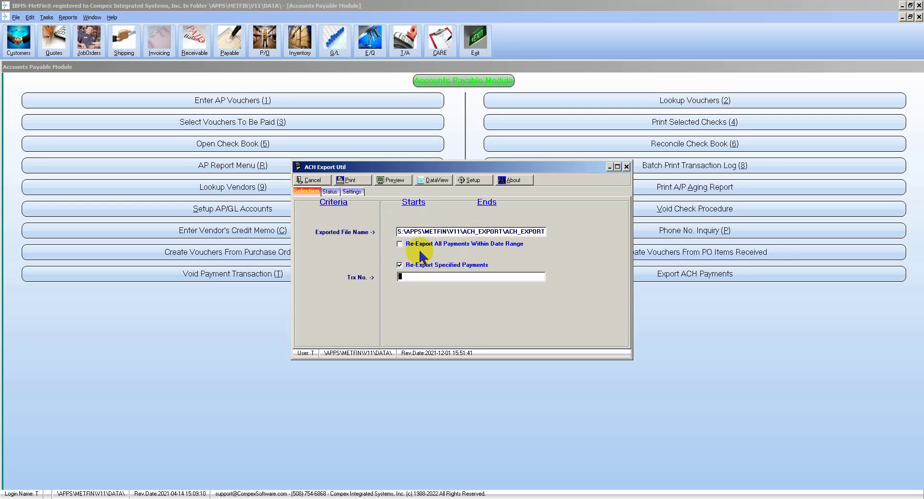
click(421, 244)
click(409, 243)
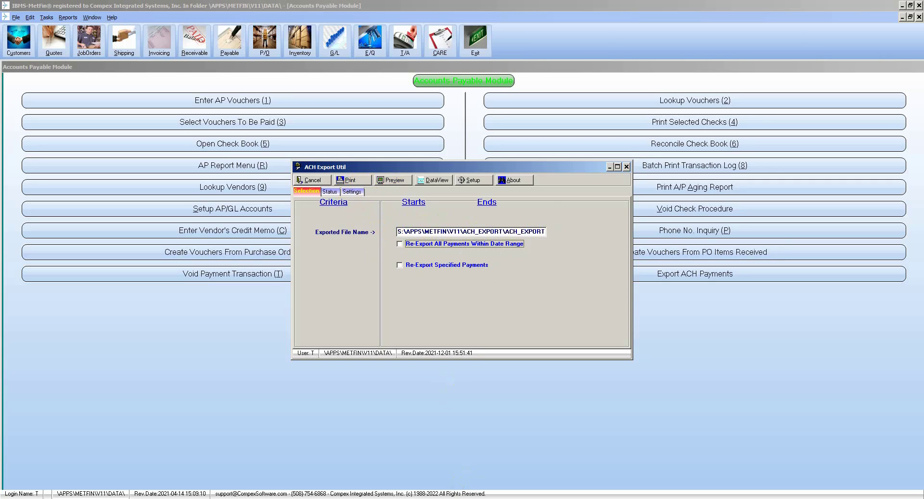
key(Escape)
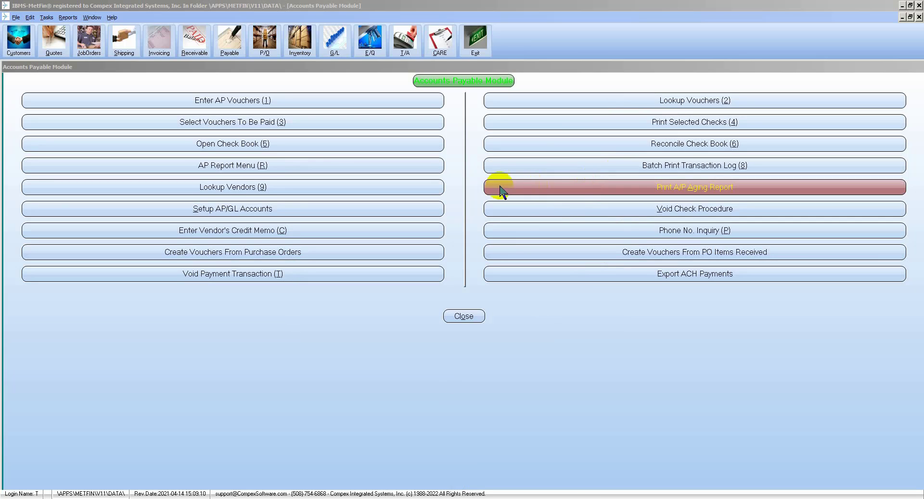
Step: Open the Vendor ACH Payment Report from the accounts payable reports
click(297, 168)
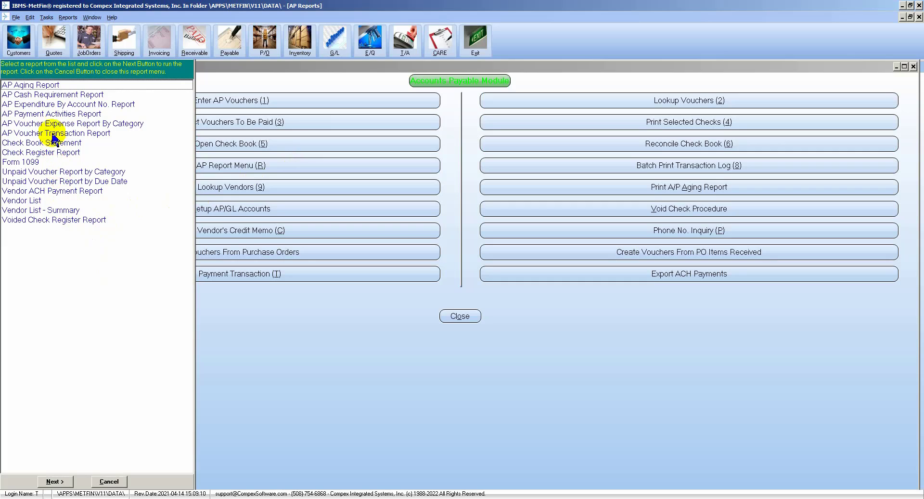
click(36, 191)
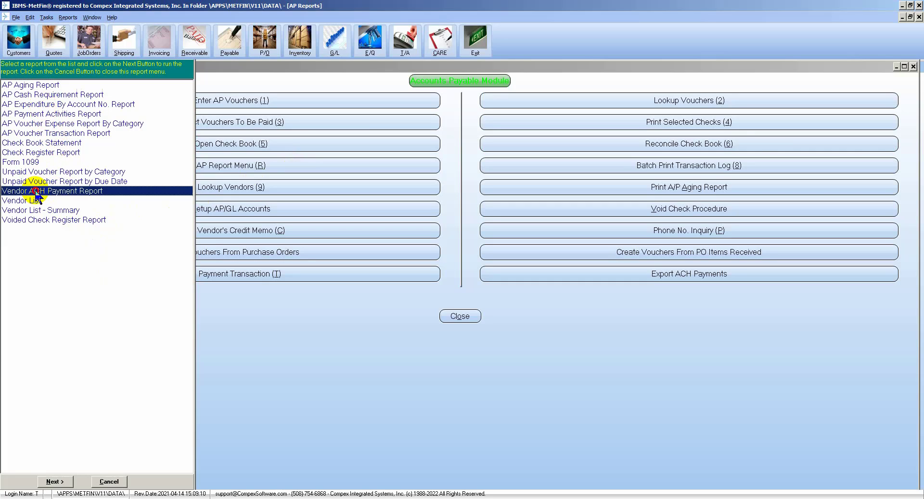
click(55, 481)
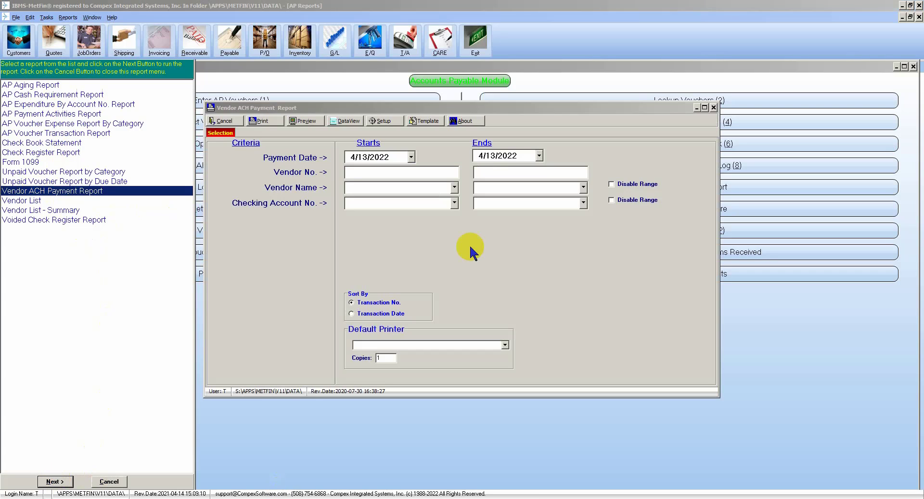
Step: Set the report's starting payment date to 4/13/2000, examine the matching ACH payments in the data view, and close the view
click(362, 157)
click(388, 158)
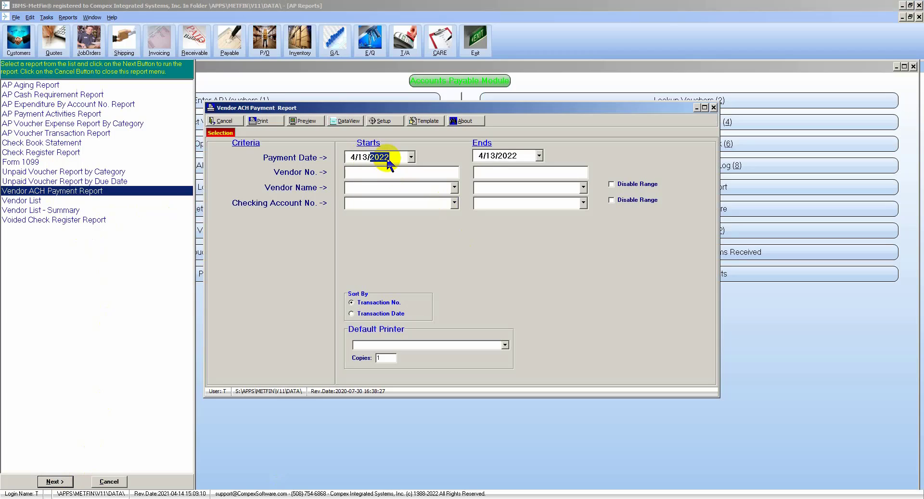
text(2)
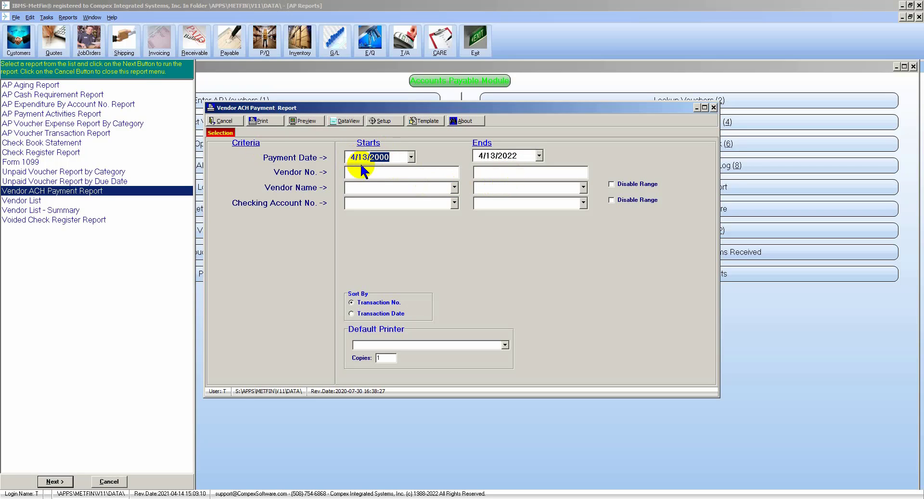
click(386, 176)
click(506, 174)
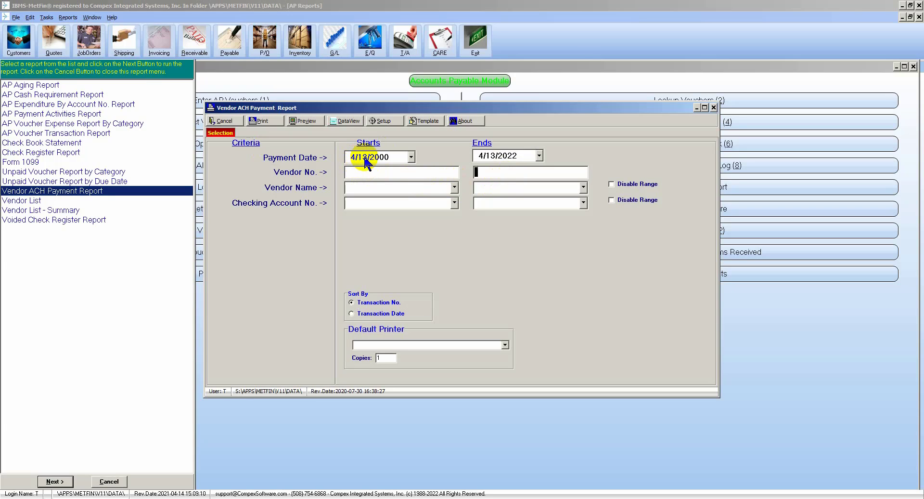
click(343, 121)
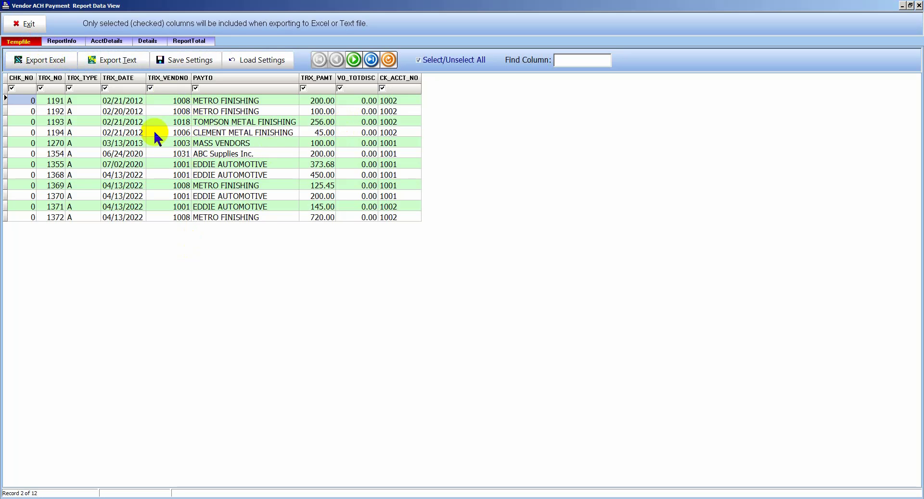
click(27, 23)
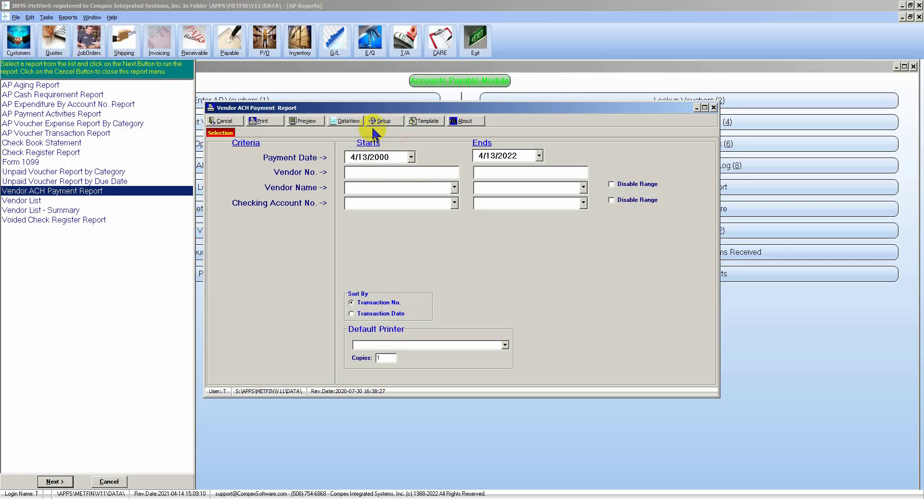
Step: Preview the Vendor ACH Payment Report, look through its pages of payments and invoice details, and close the preview
click(304, 121)
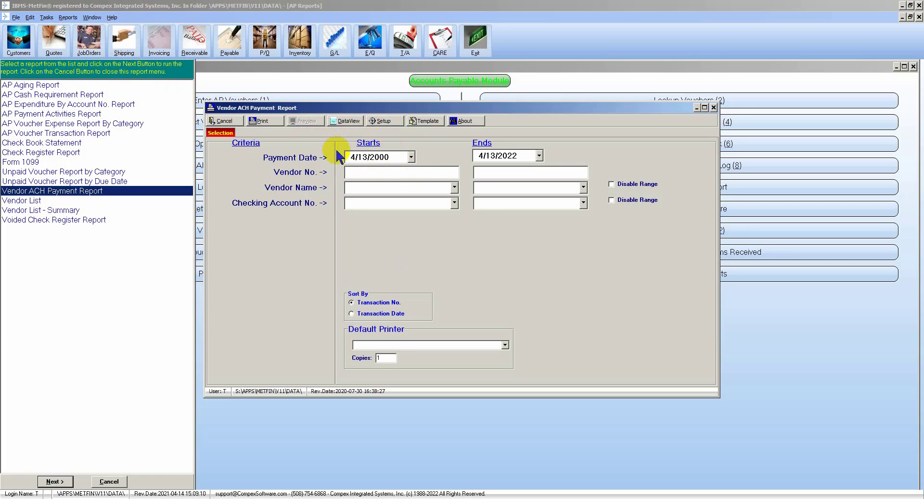
scroll(324, 151, down, 10)
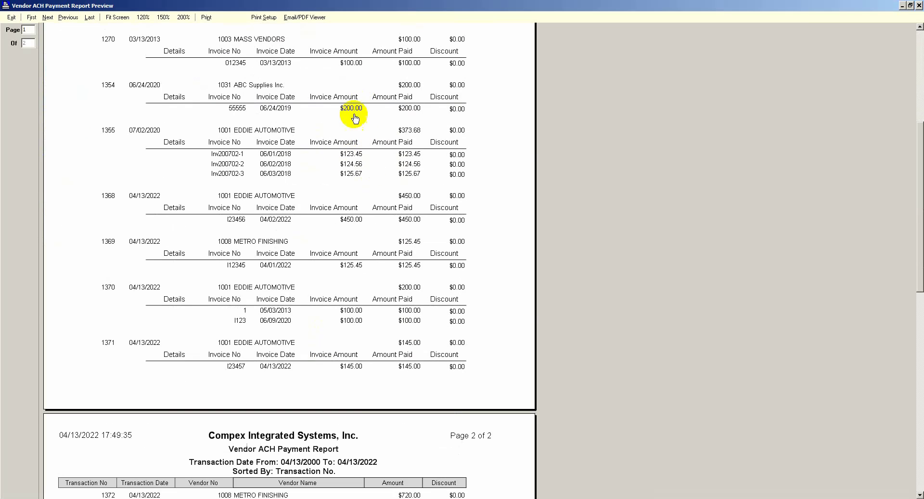
scroll(355, 118, down, 10)
scroll(326, 108, up, 15)
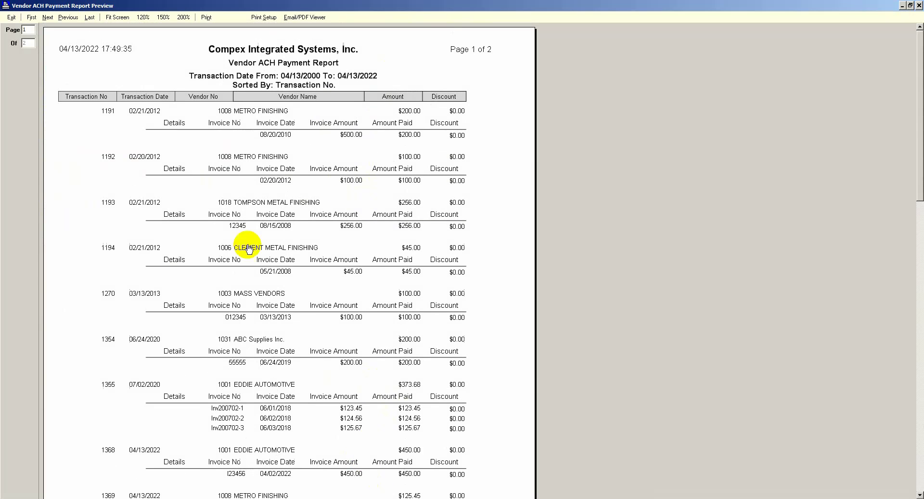
click(11, 17)
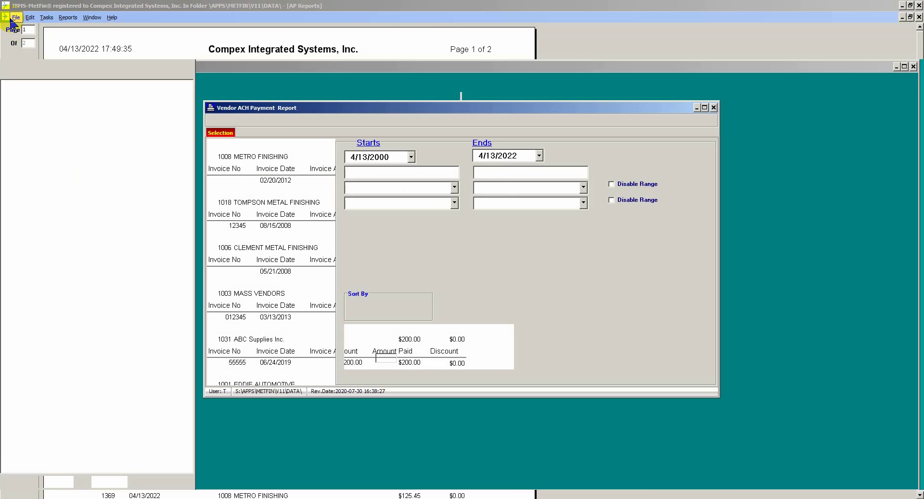